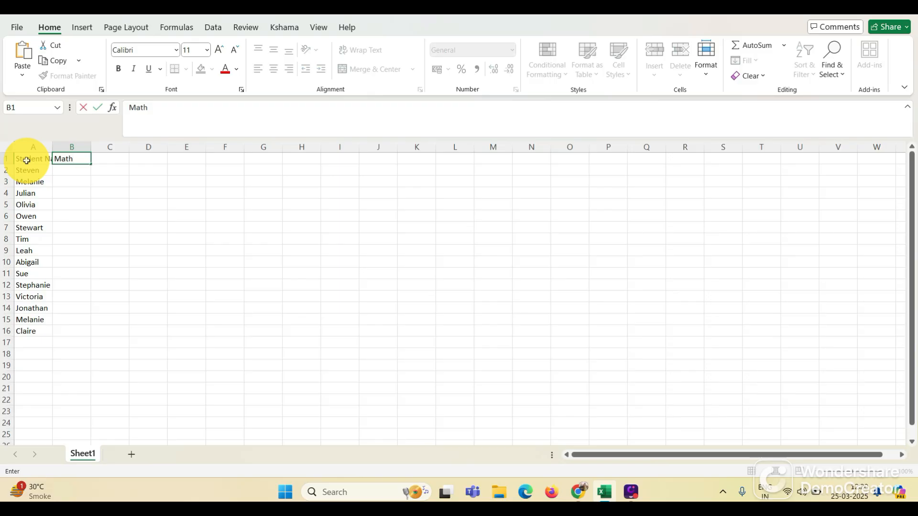
Step: Fill in the remaining column headers after Math in row 1: Science, English, Hindi and SST in C1 through F1
key(Tab)
text(S)
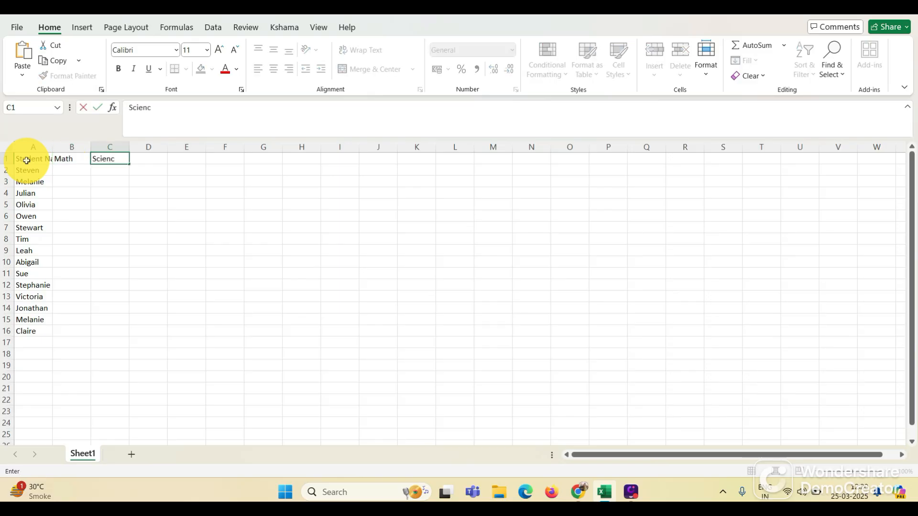
text(cience)
key(Tab)
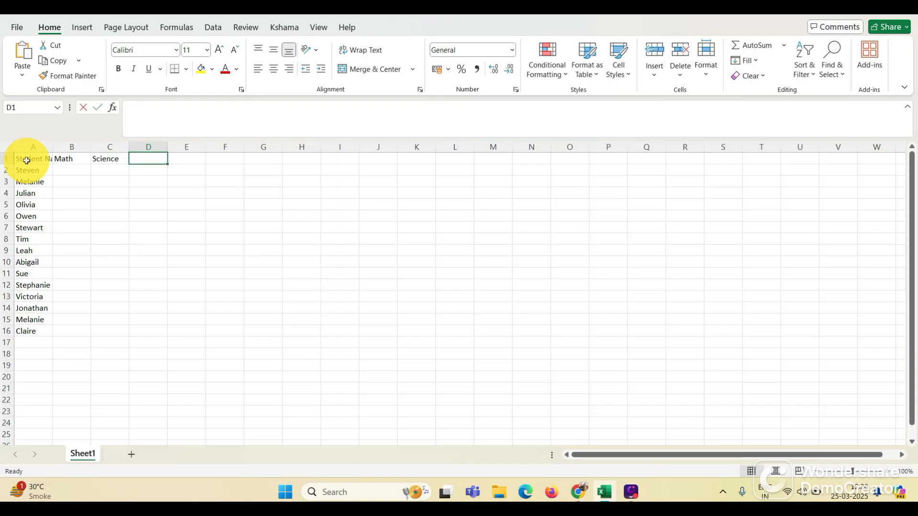
text(M)
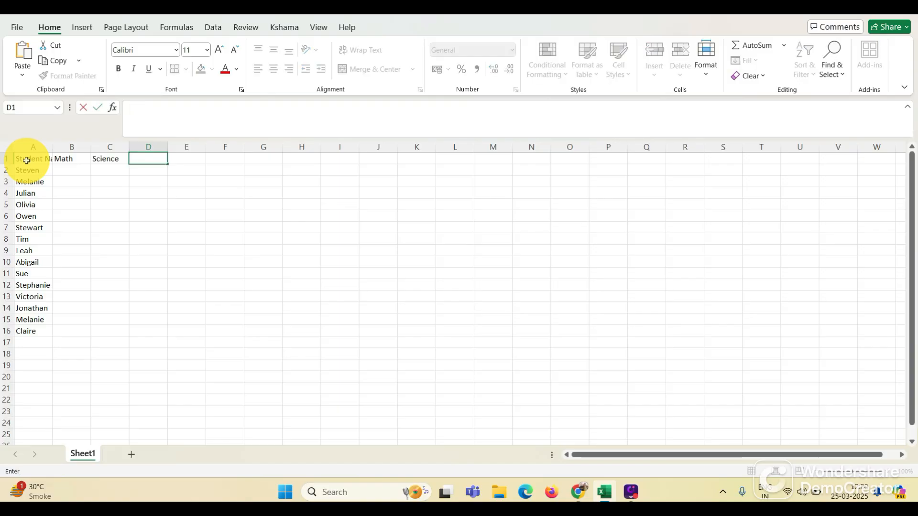
text(nglish)
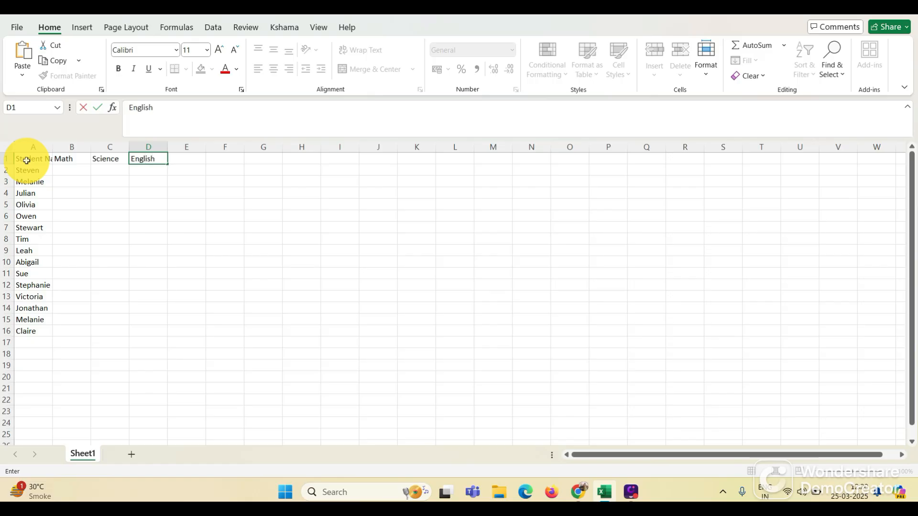
key(Tab)
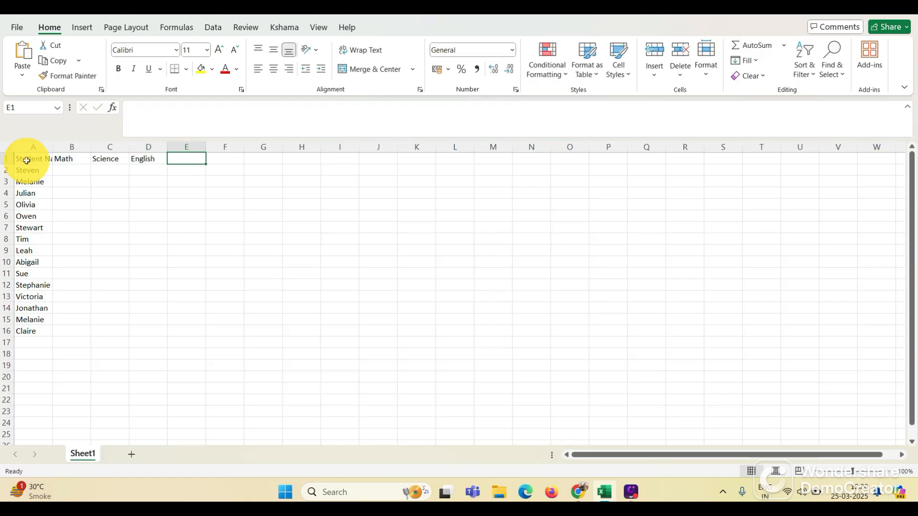
text(Hindi)
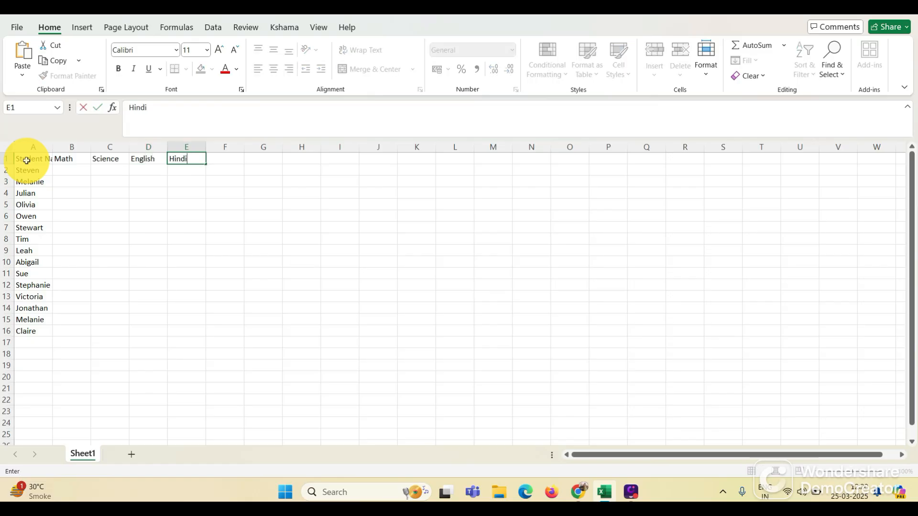
key(Tab)
text(SS)
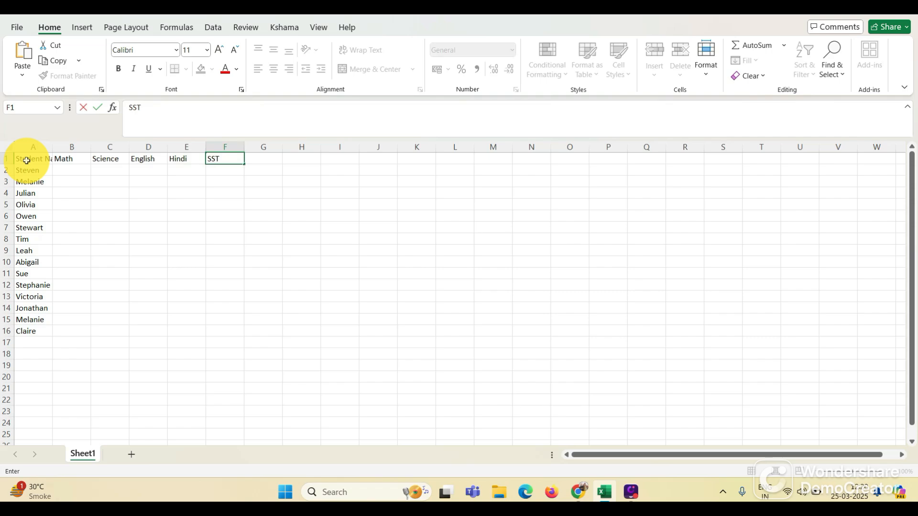
key(Return)
Step: Make the header cells A1 through F1 bold and give them a yellow fill
click(12, 161)
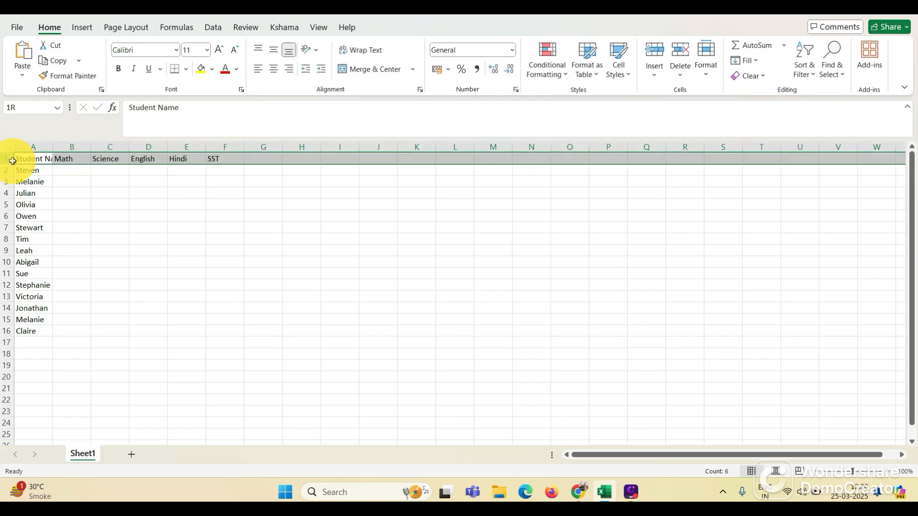
click(185, 171)
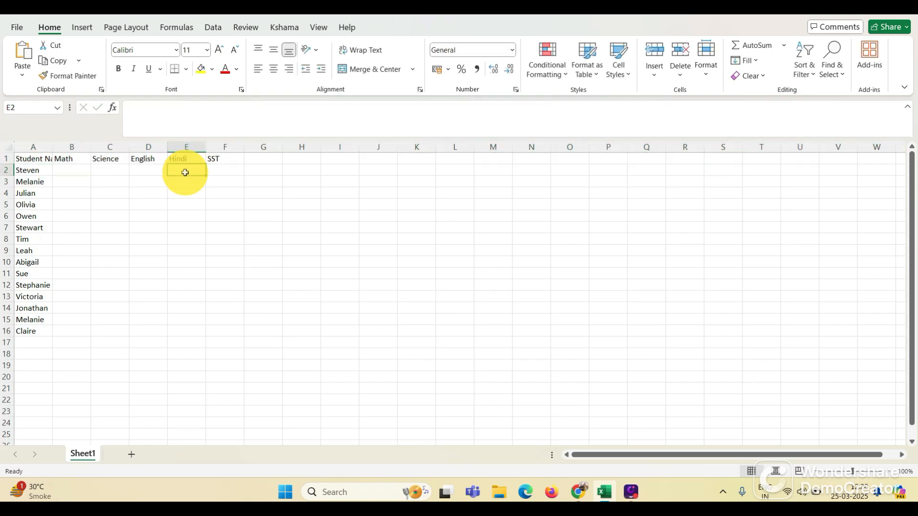
click(236, 161)
key(ctrl+shift+Left)
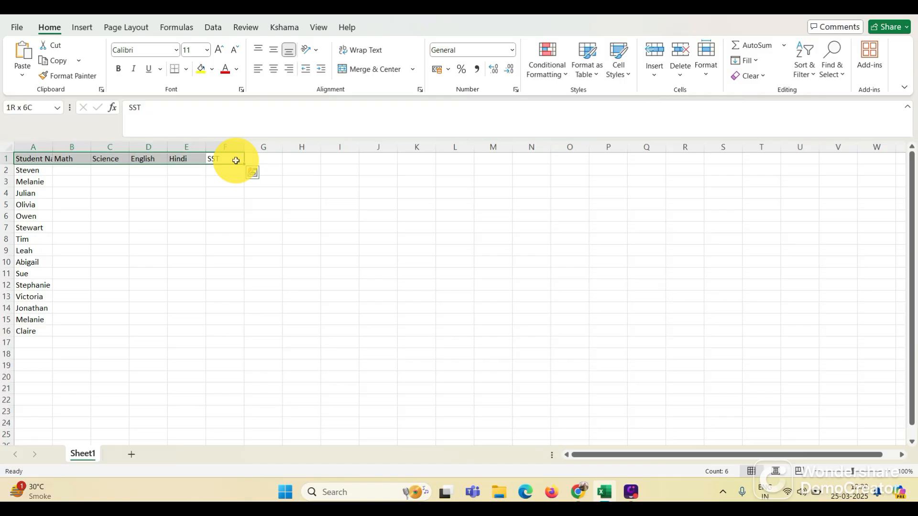
key(ctrl+b)
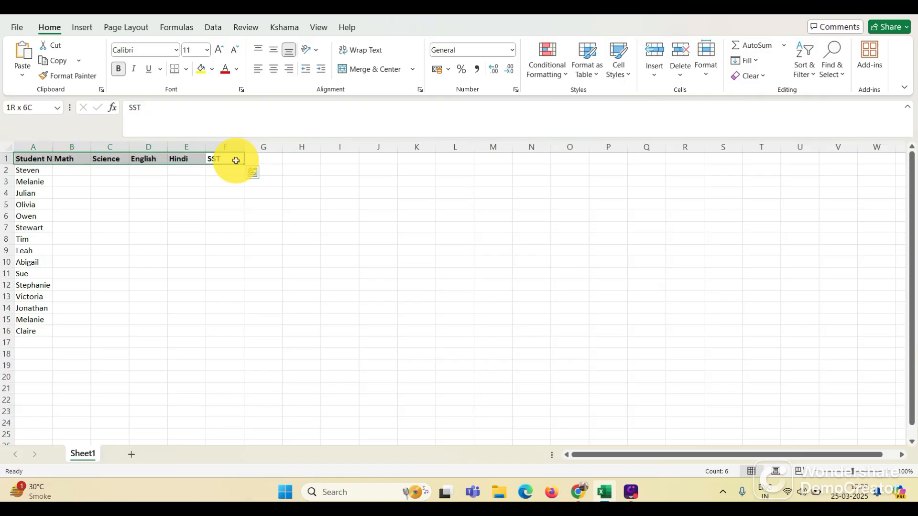
click(203, 70)
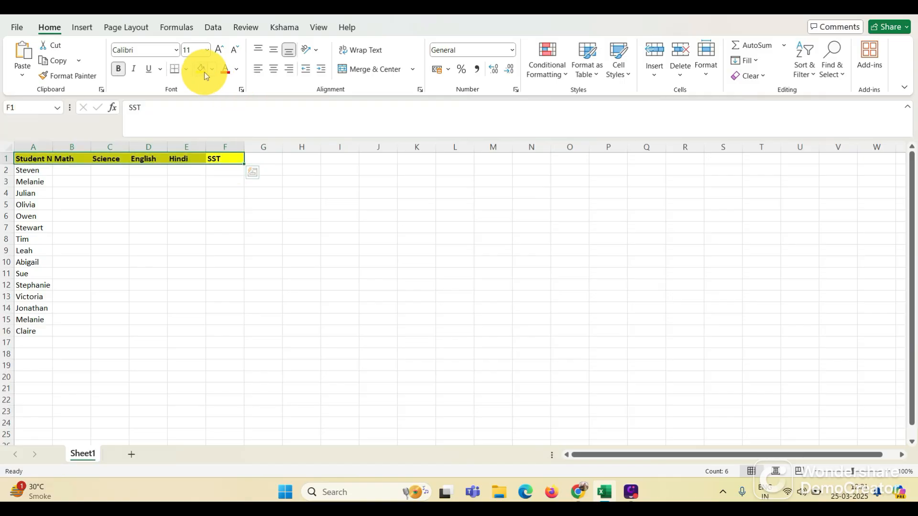
Step: Centre the header texts in A1 through F1 and fit the width of column A to its contents
right_click(134, 161)
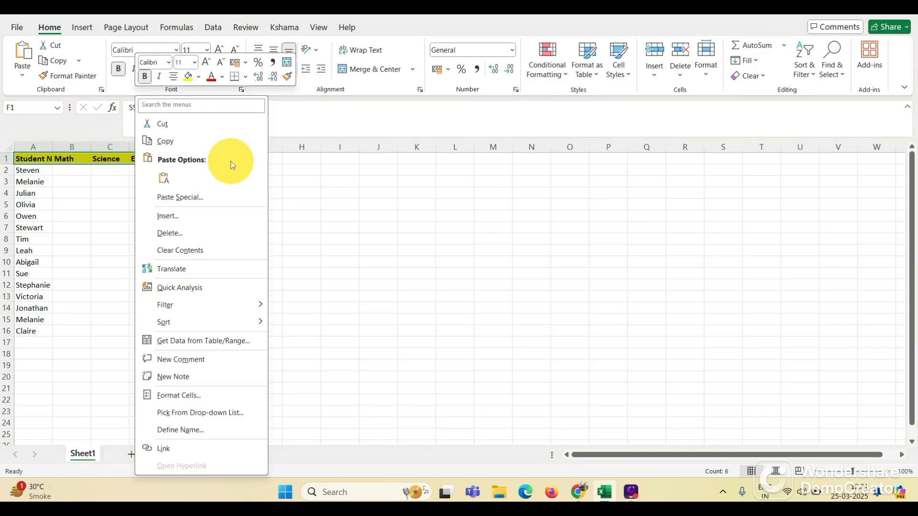
key(Escape)
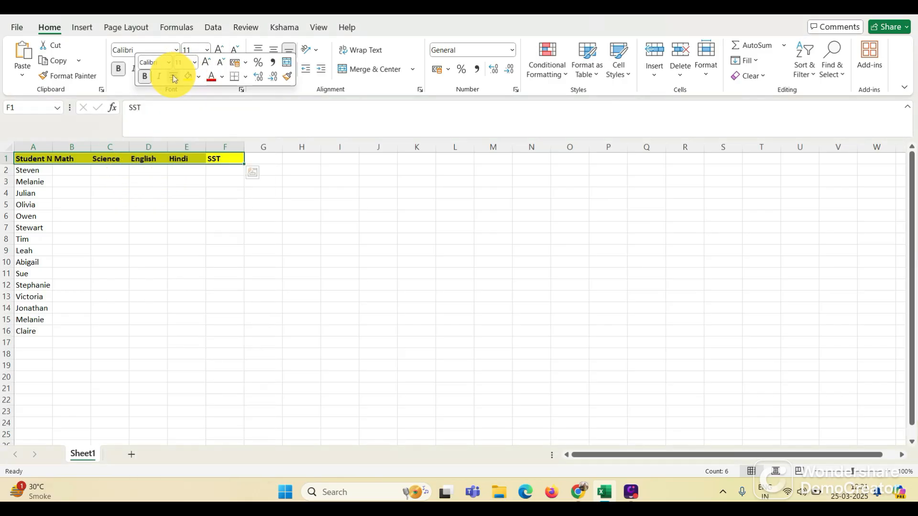
click(175, 78)
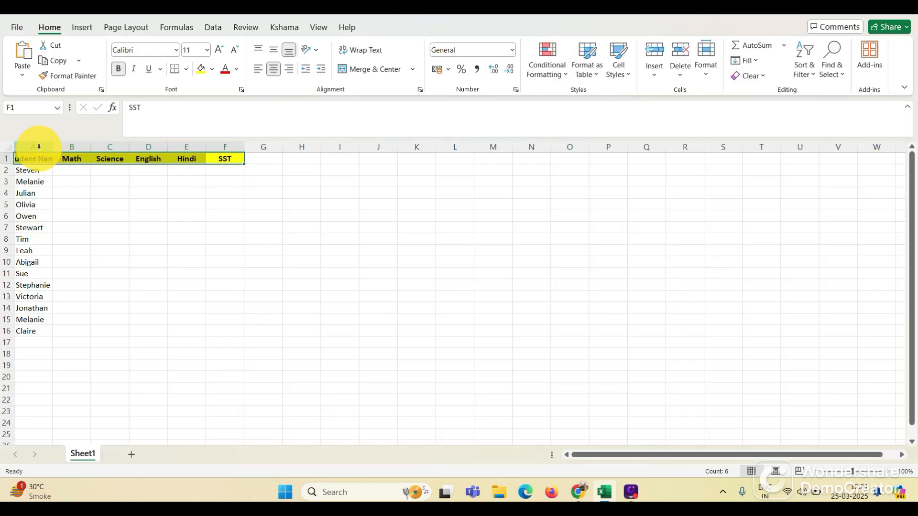
click(39, 146)
double_click(53, 146)
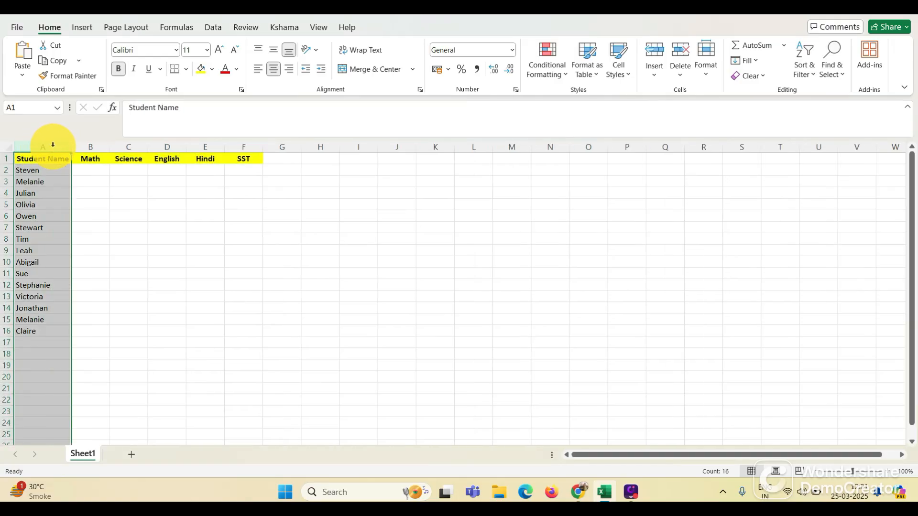
click(128, 195)
Step: Make all the student names in A2 through A16 bold
click(32, 172)
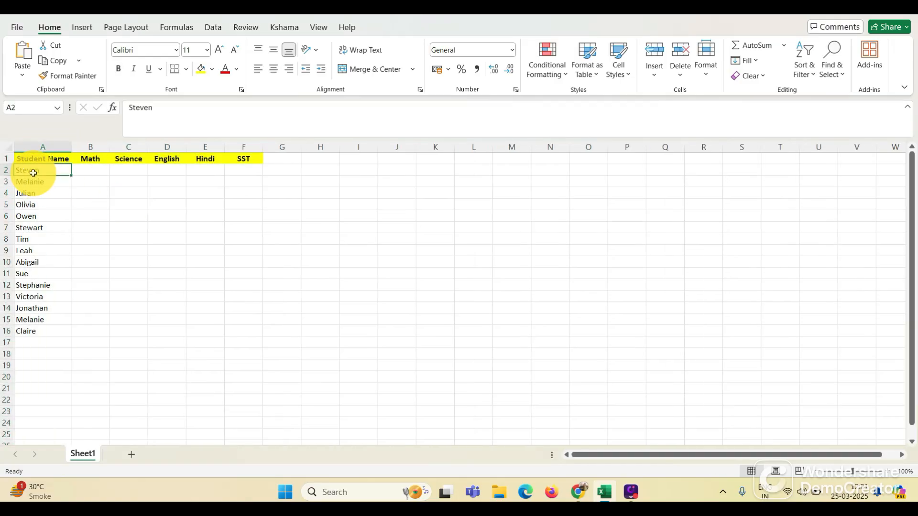
key(ctrl+shift+Down)
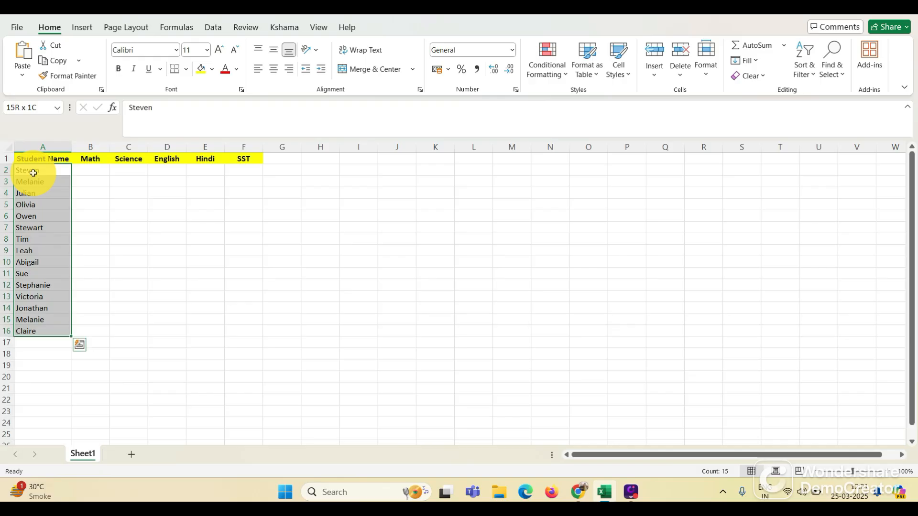
key(ctrl+b)
click(82, 191)
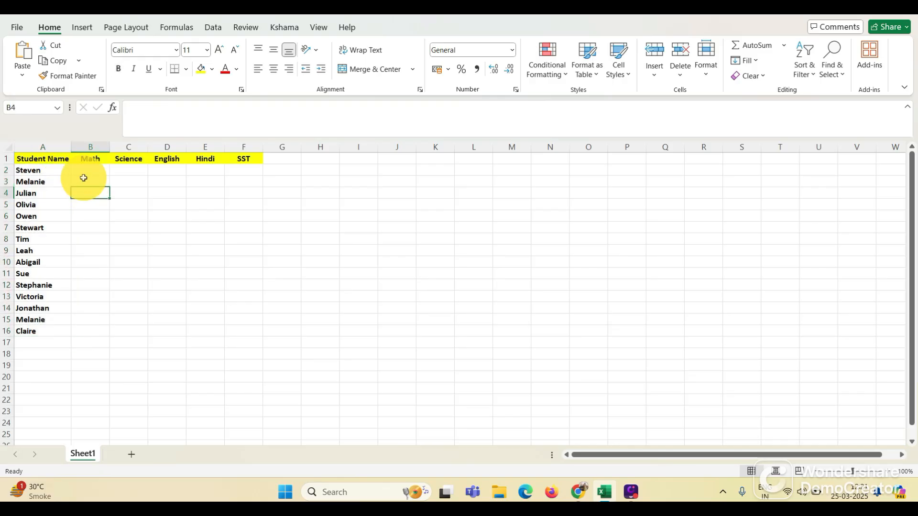
Step: Freeze the top row so the headers stay in view, and check it by moving through the sheet
click(5, 158)
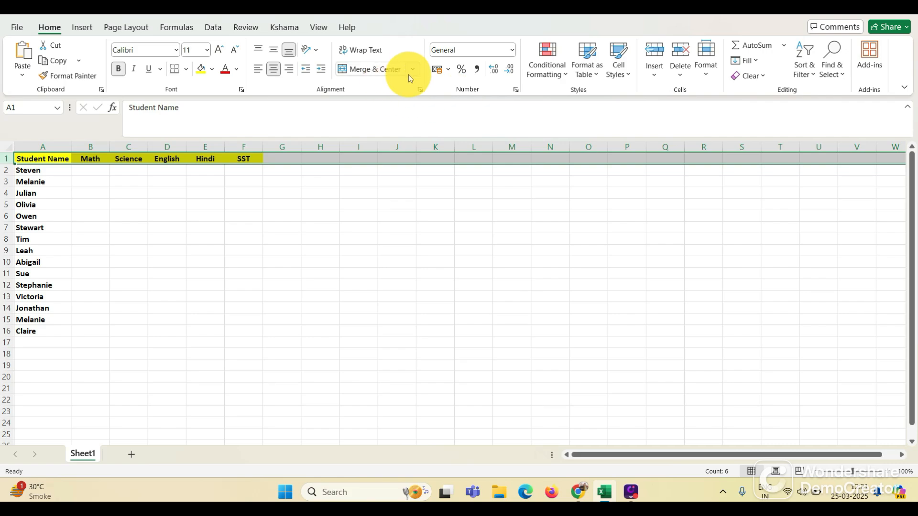
click(215, 27)
click(284, 29)
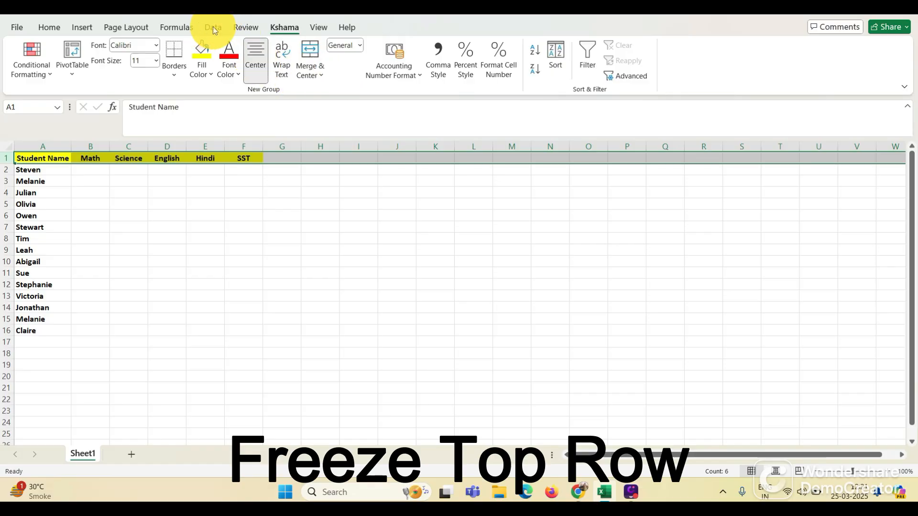
click(236, 27)
click(317, 28)
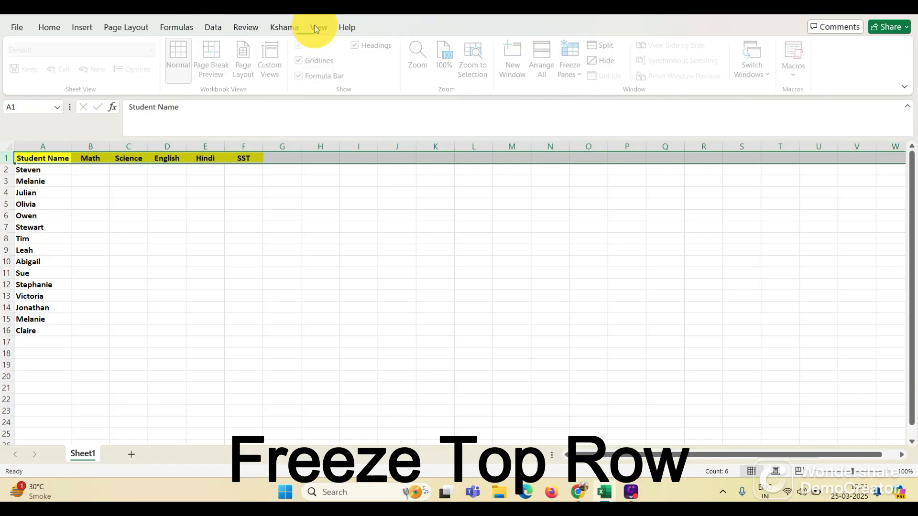
click(583, 71)
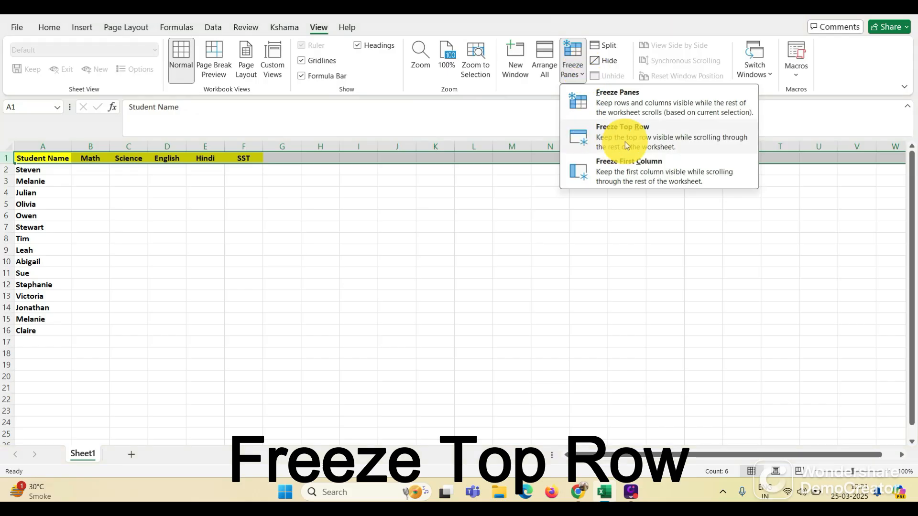
click(636, 129)
click(164, 324)
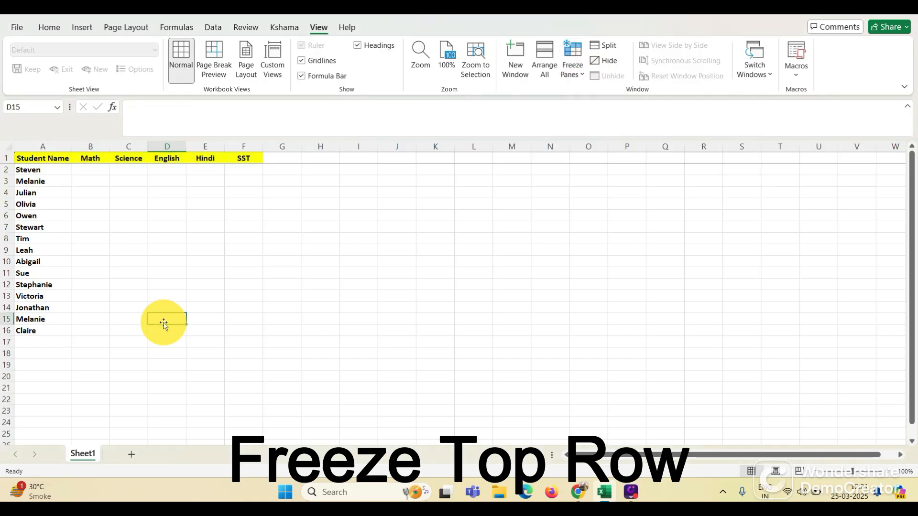
scroll(164, 324, down, 10)
scroll(164, 324, up, 10)
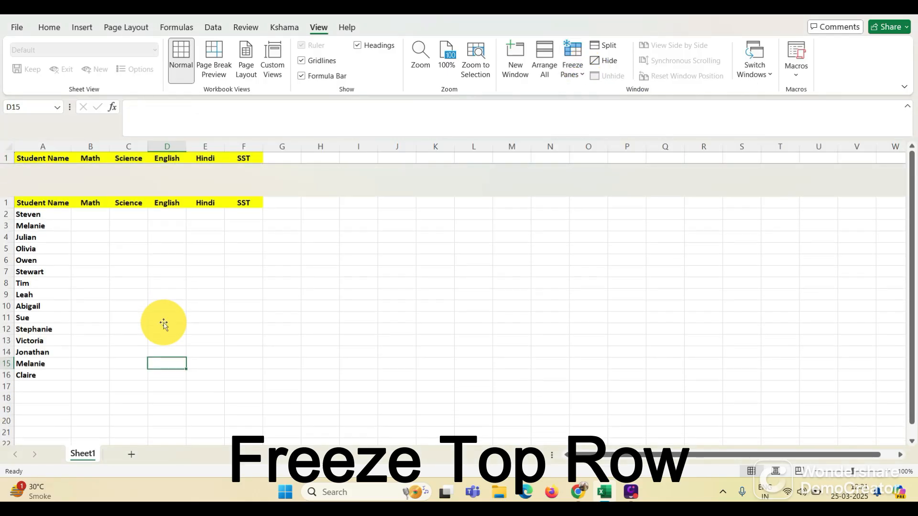
scroll(164, 325, down, 3)
scroll(164, 324, up, 4)
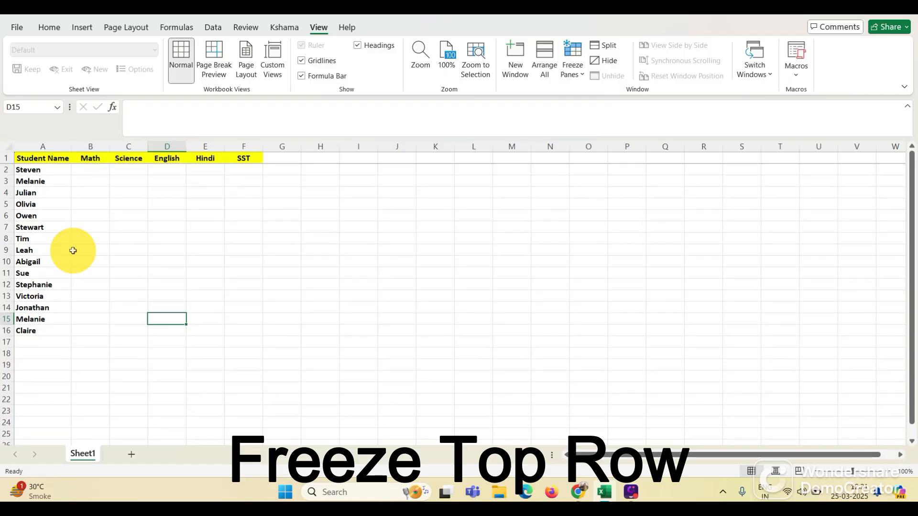
scroll(51, 197, up, 2)
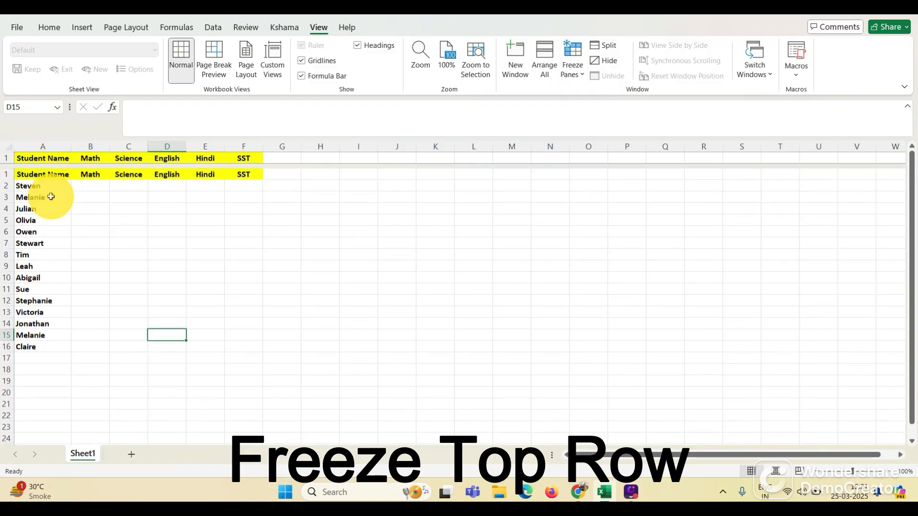
Step: Apply All Borders to the whole student table, A1 through F16
click(35, 159)
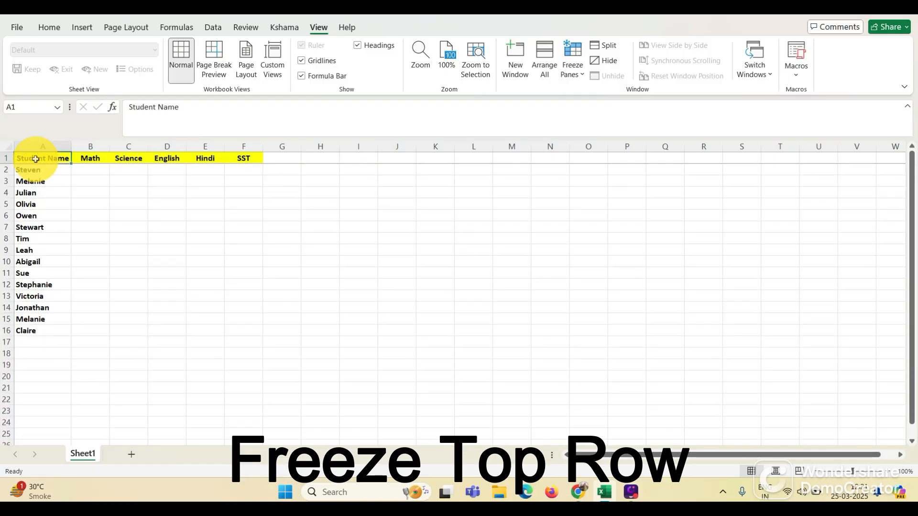
key(ctrl+a)
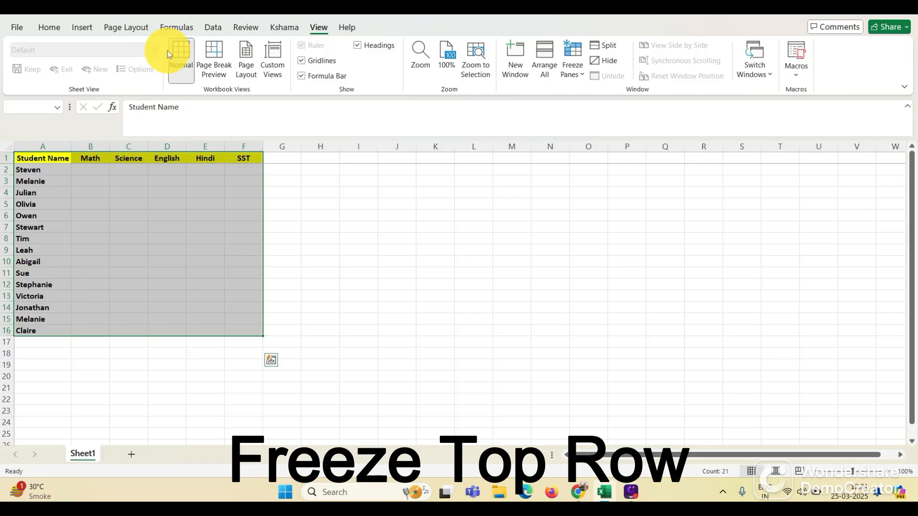
click(286, 30)
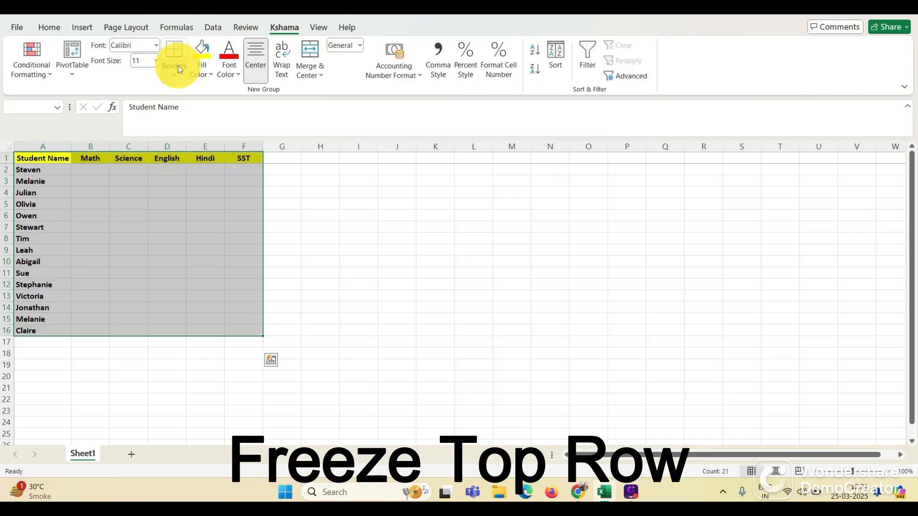
click(173, 72)
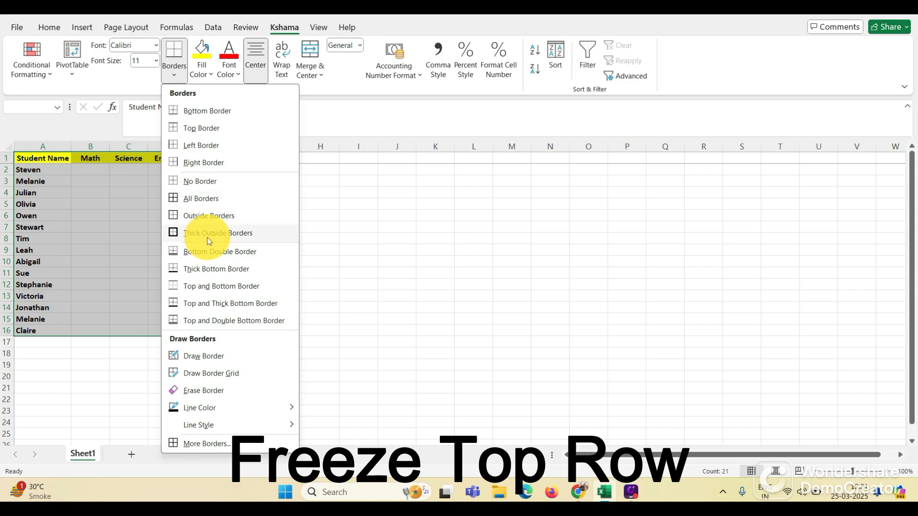
click(200, 200)
click(287, 207)
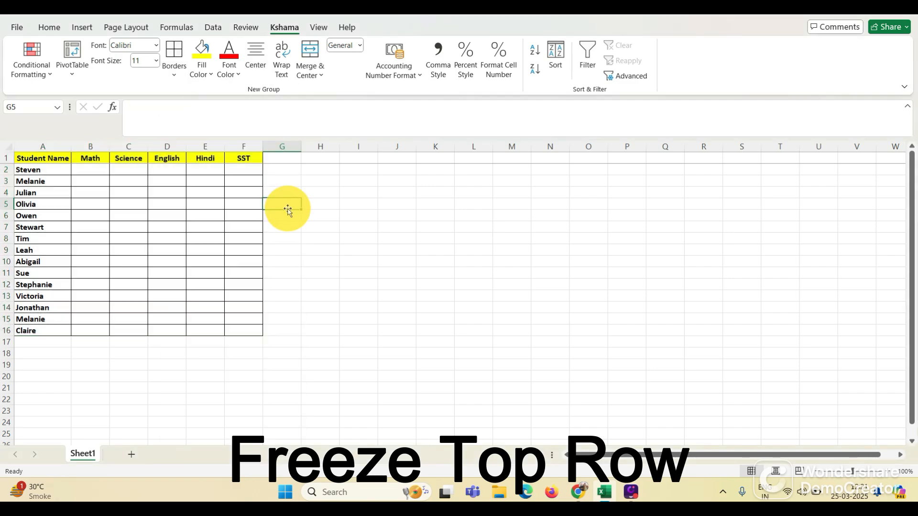
Step: Enter the formula =RANDBETWEEN(20,100) in B2 for the first student's Math mark
click(92, 172)
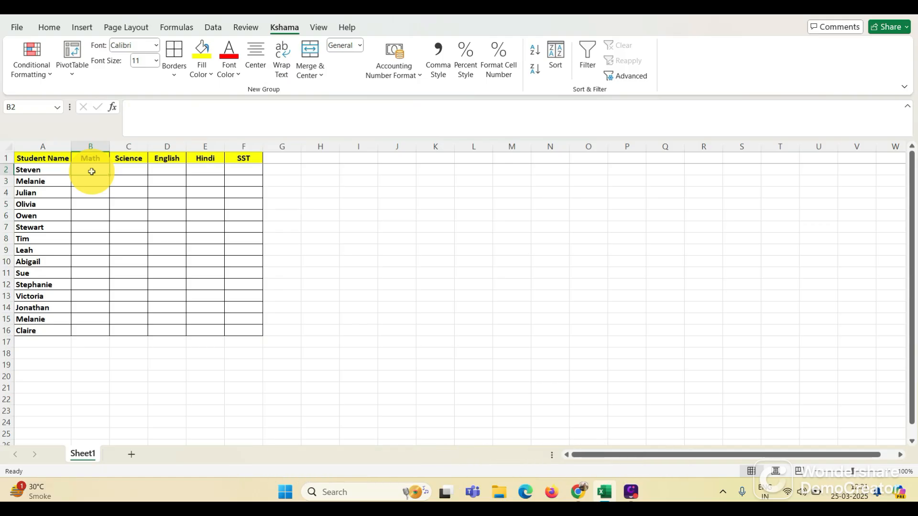
text(=ran)
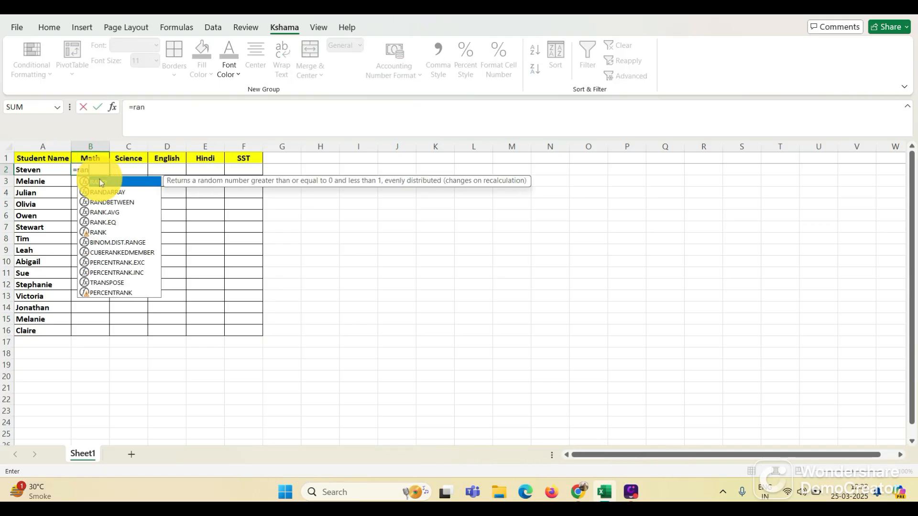
click(110, 202)
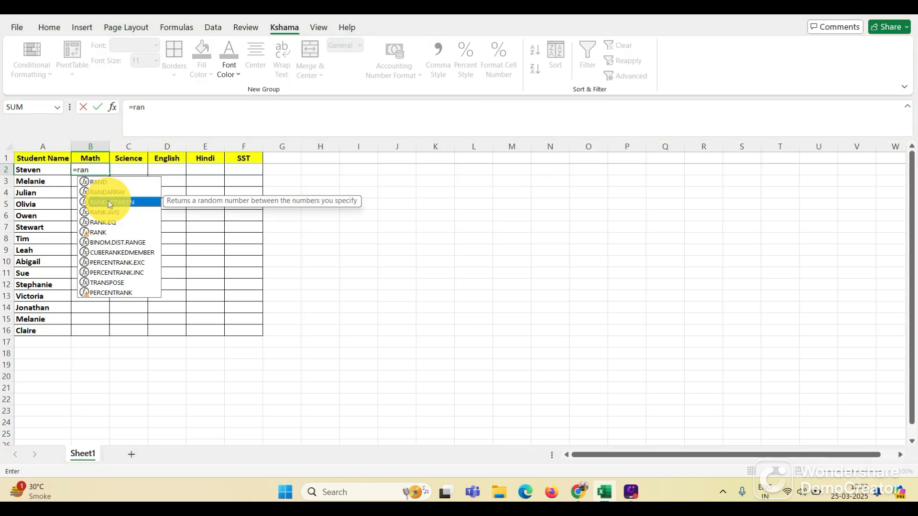
double_click(110, 203)
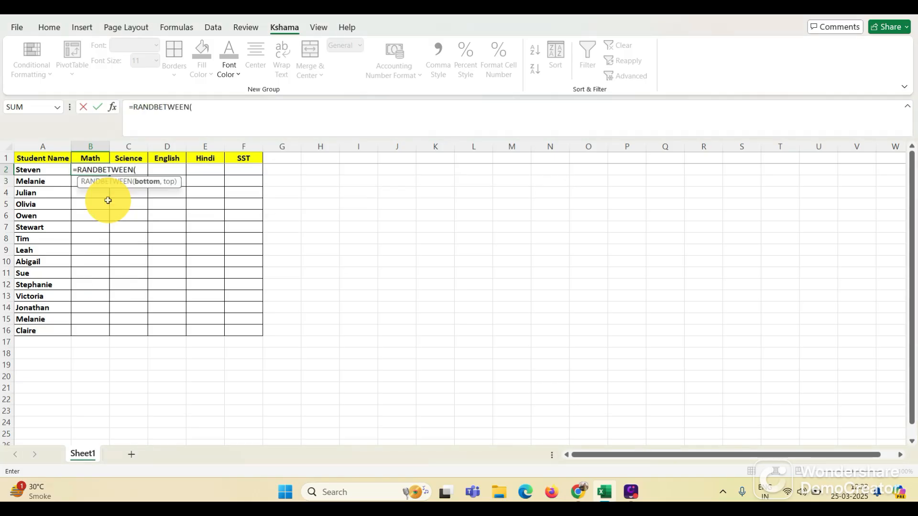
click(212, 107)
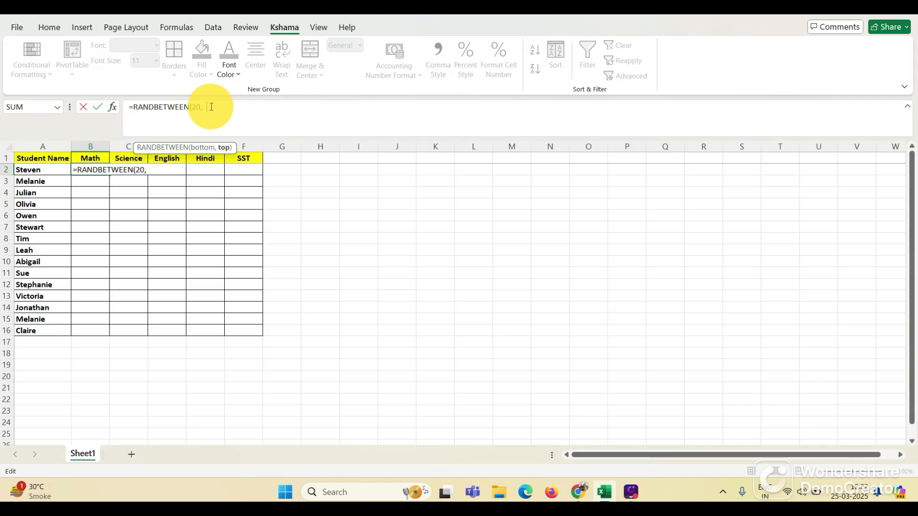
text(20,100))
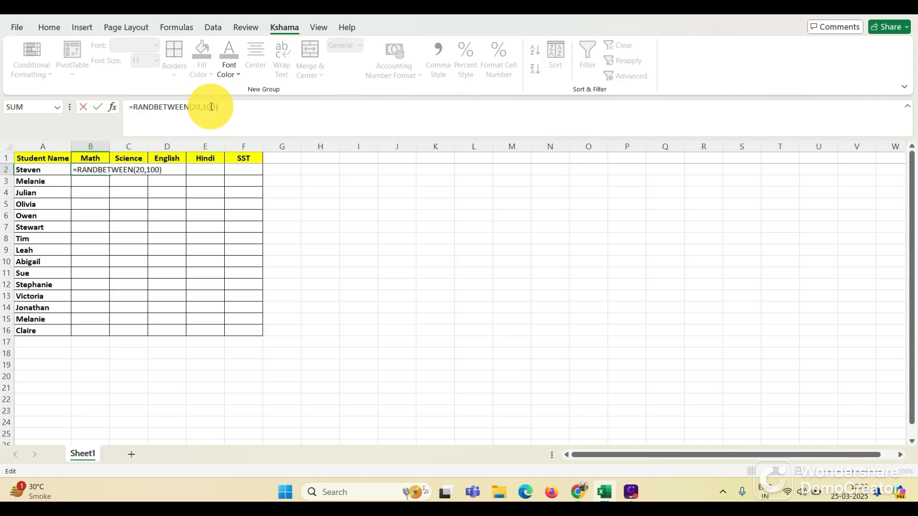
key(Return)
Step: Fill the RANDBETWEEN formula from B2 across to F2 and down to row 16
click(97, 166)
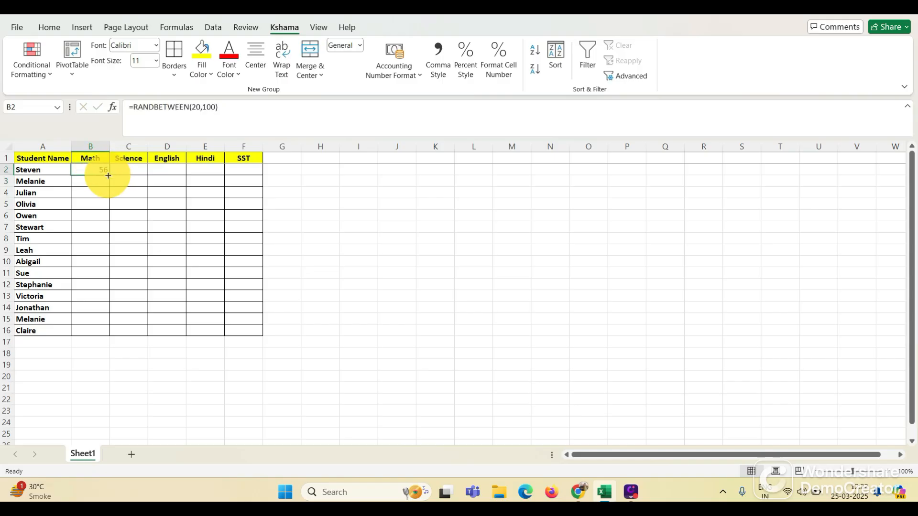
drag(108, 176, 267, 228)
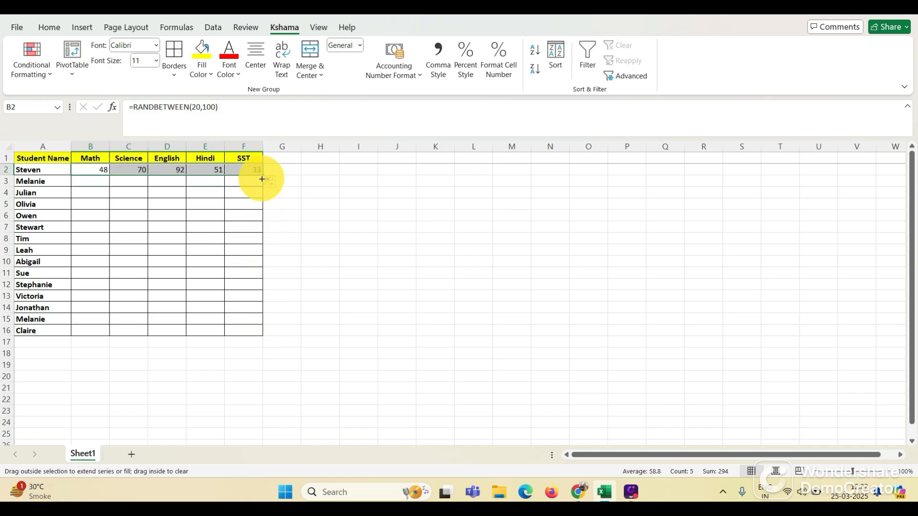
drag(261, 179, 254, 335)
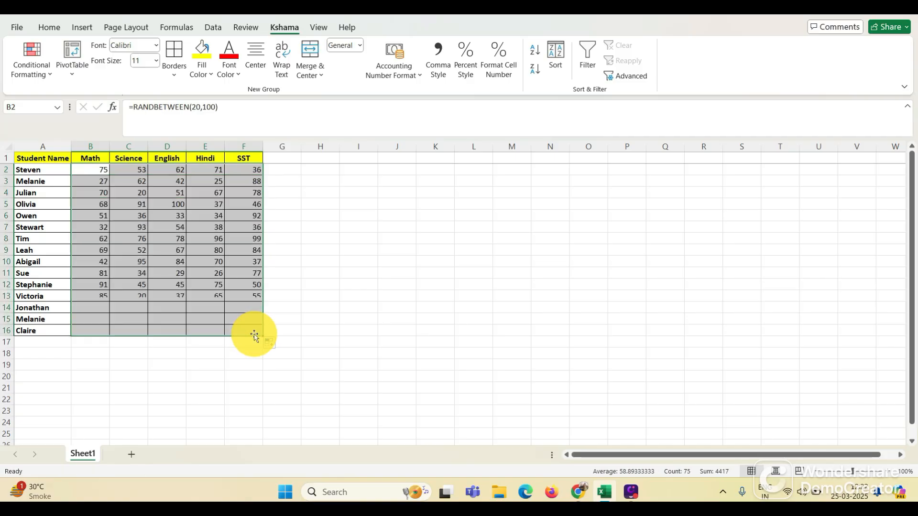
Step: Turn the random marks of B2 through F16 into fixed values placed in G2 through K16, emptying the original cells
click(97, 170)
key(ctrl+shift+Right)
key(ctrl+shift+Down)
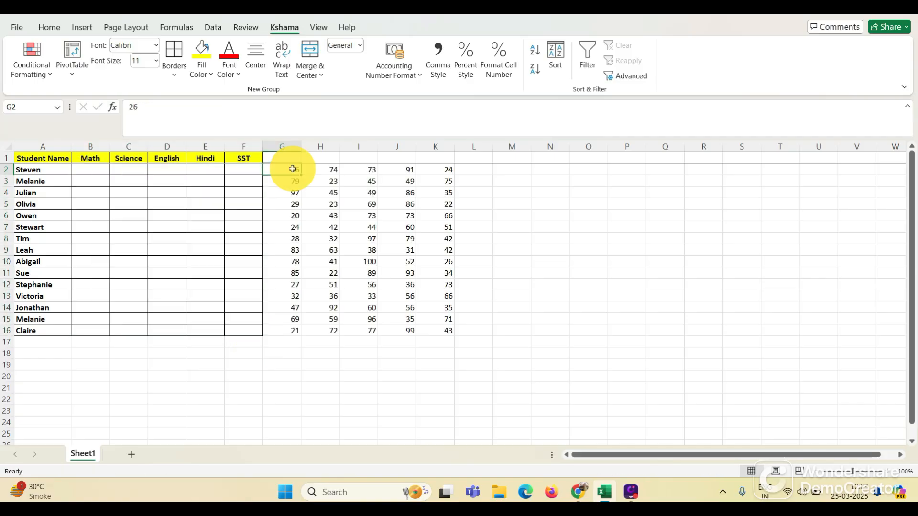
Step: Copy the block of fixed marks in G2 through K16
key(shift+Right)
key(ctrl+shift+Right)
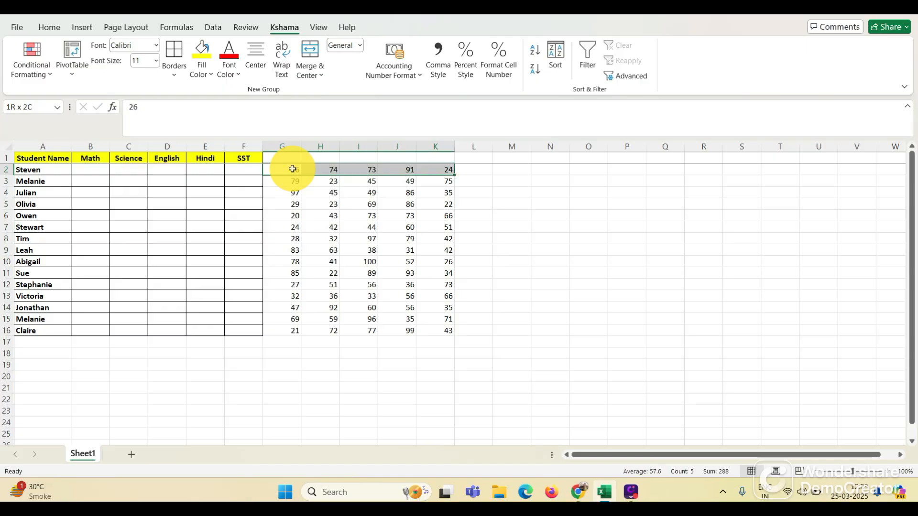
key(ctrl+shift+Down)
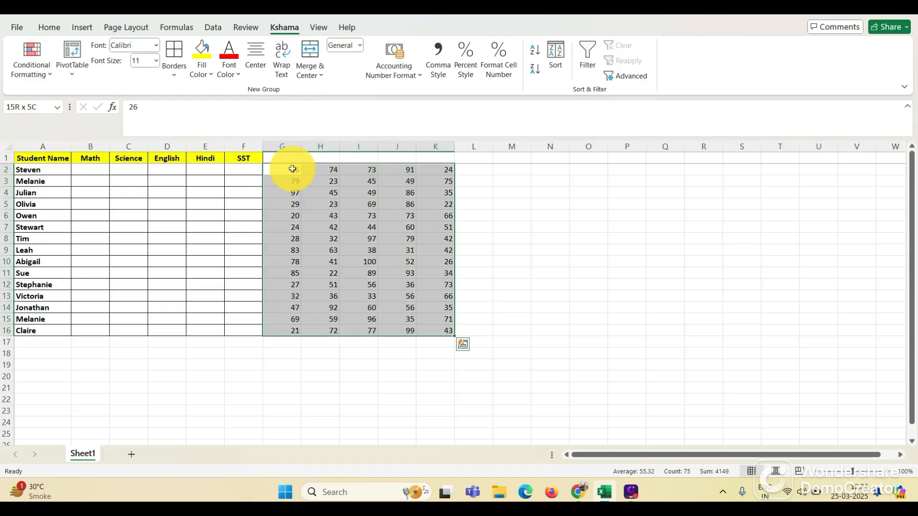
key(ctrl+c)
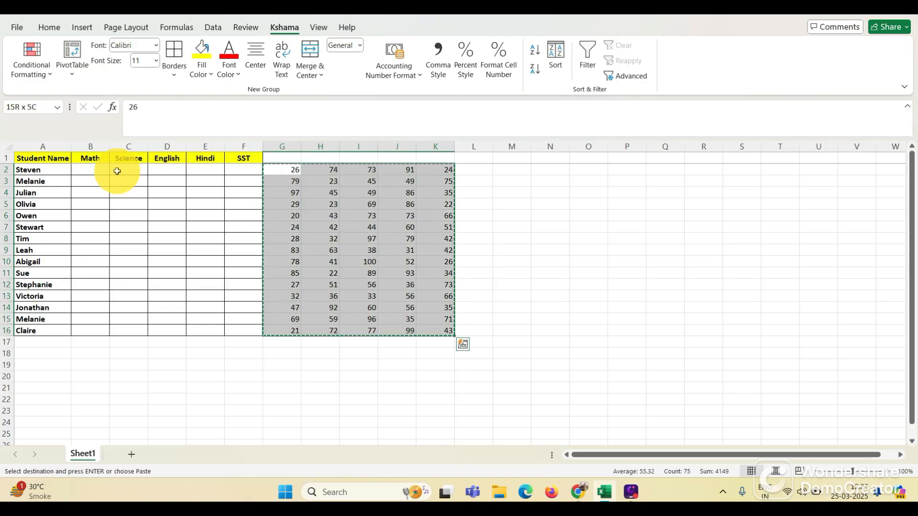
click(92, 170)
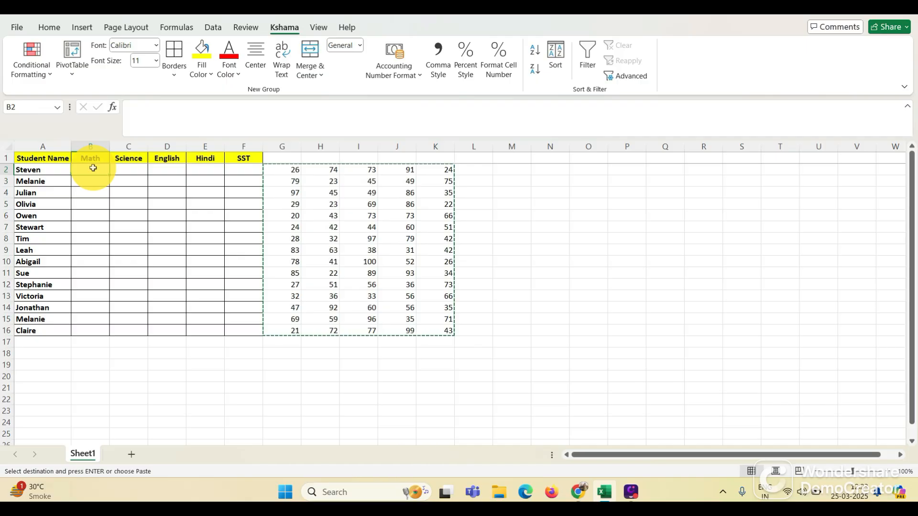
key(shift+Right)
key(shift+Right)
key(shift+Right)
key(shift+Right)
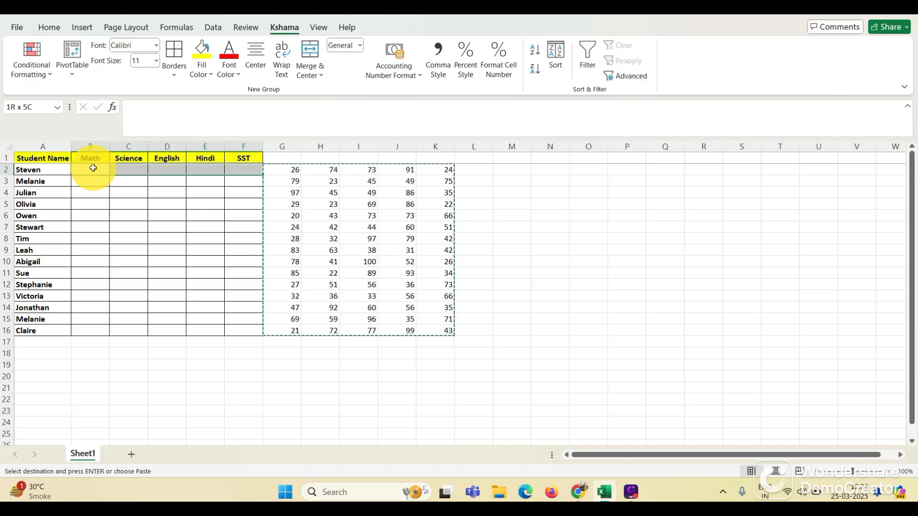
key(ctrl+shift+Down)
key(ctrl+shift+Up)
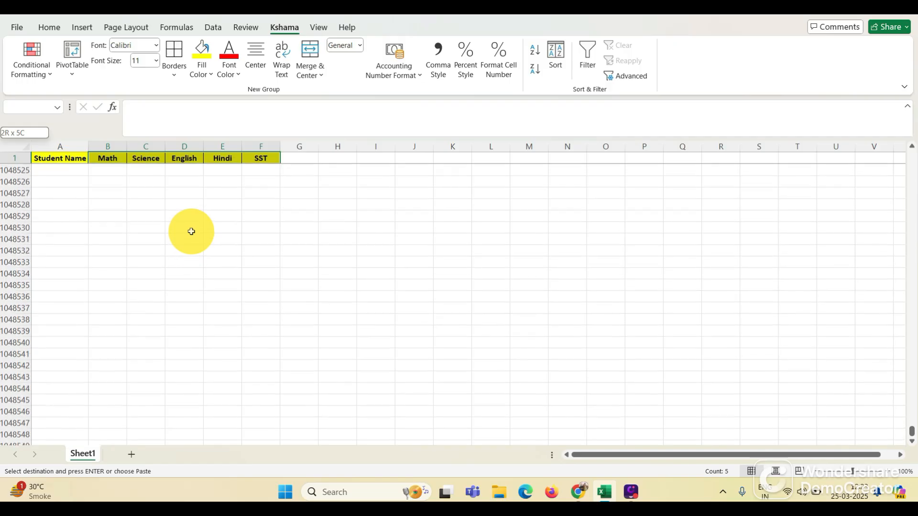
scroll(192, 232, up, 20)
scroll(191, 231, up, 16)
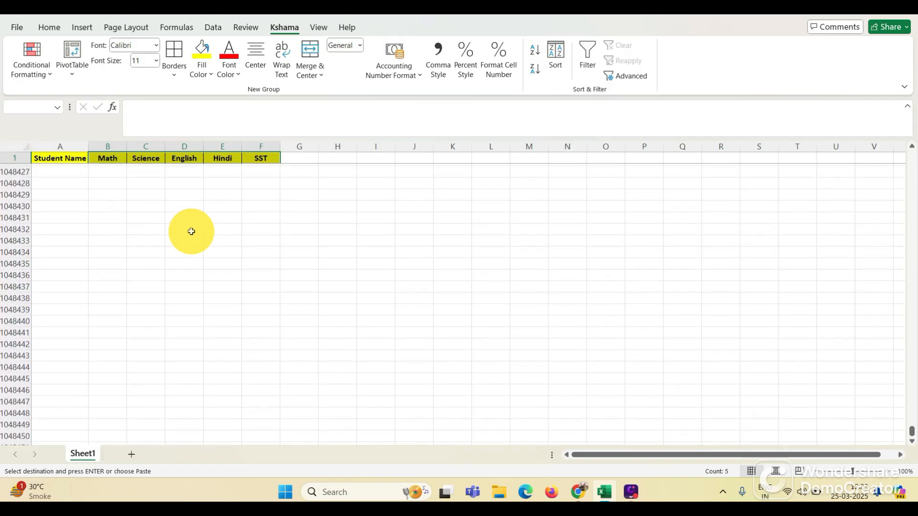
drag(911, 431, 908, 152)
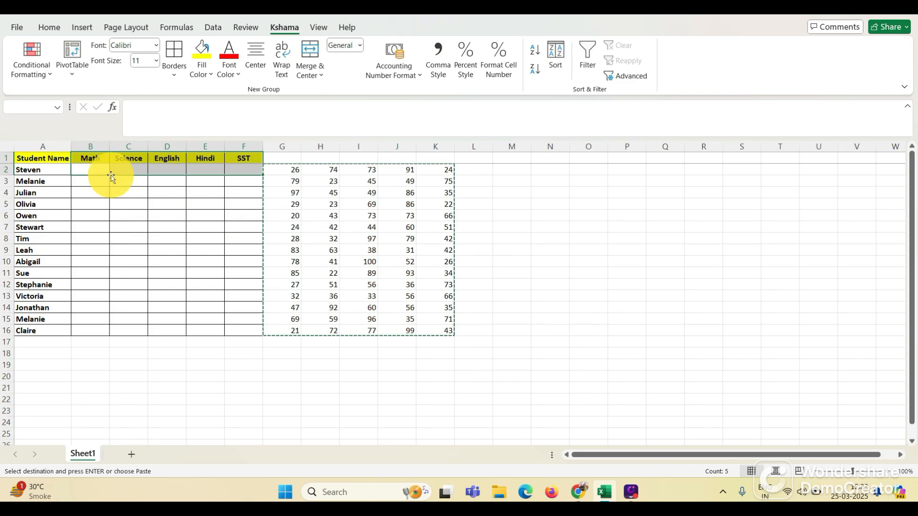
Step: Put the fixed marks into the table starting at B2, leave G2 through K16 empty, and check the pasted marks
click(94, 172)
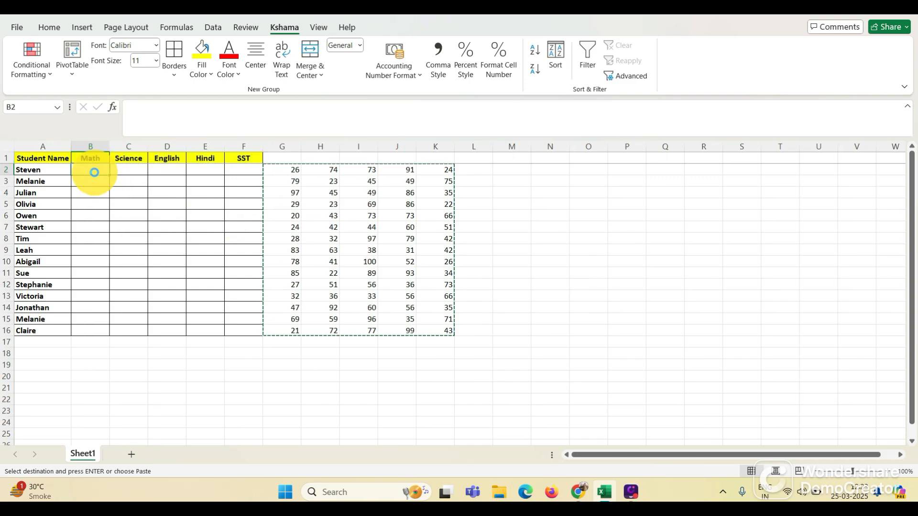
key(ctrl+v)
click(418, 213)
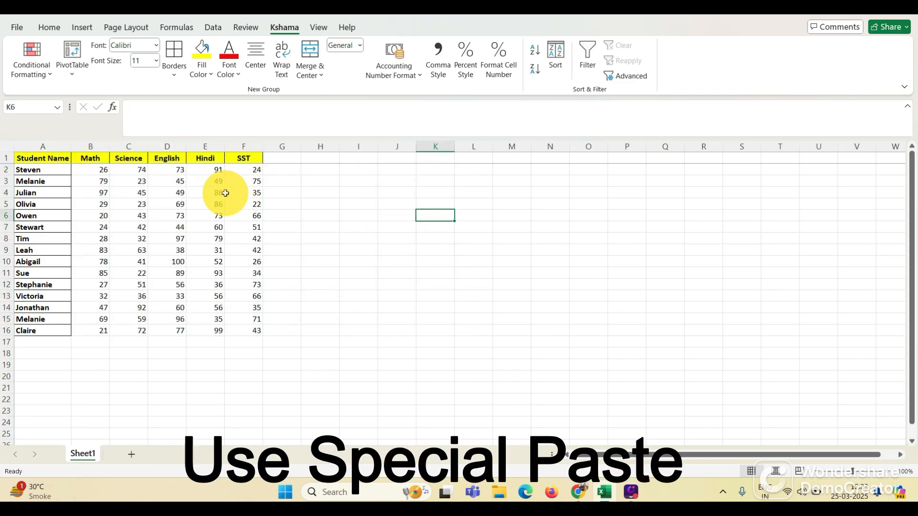
scroll(123, 242, down, 2)
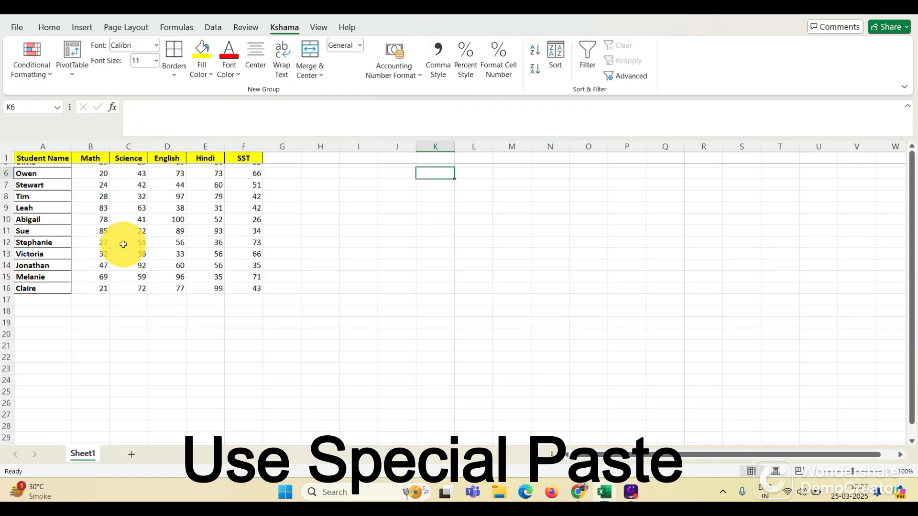
scroll(122, 242, up, 2)
click(196, 230)
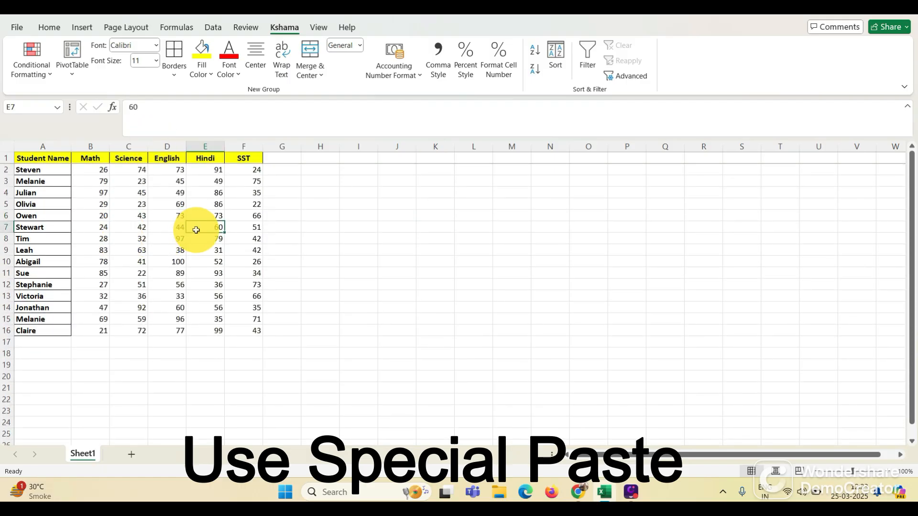
Step: Set up a Less Than highlight rule with the value 40 for the marks in B2 through F16
click(96, 170)
key(ctrl+shift+Right)
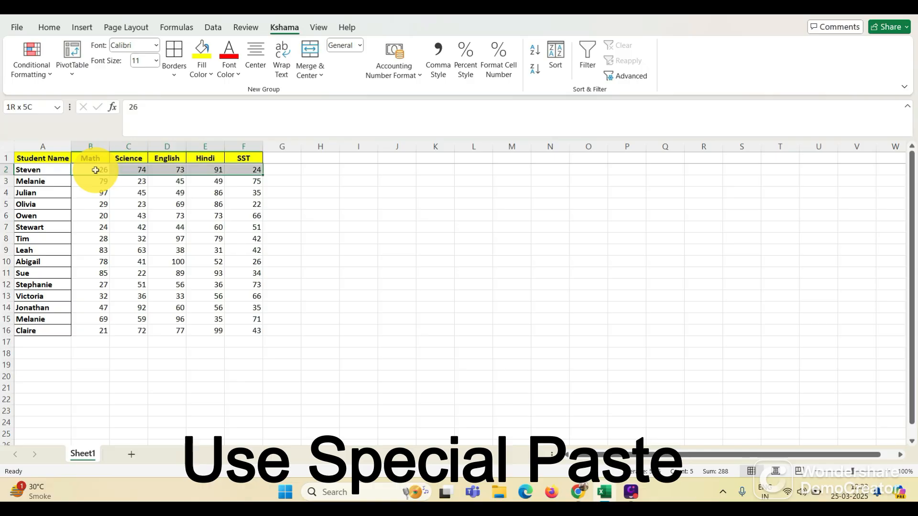
key(ctrl+shift+Down)
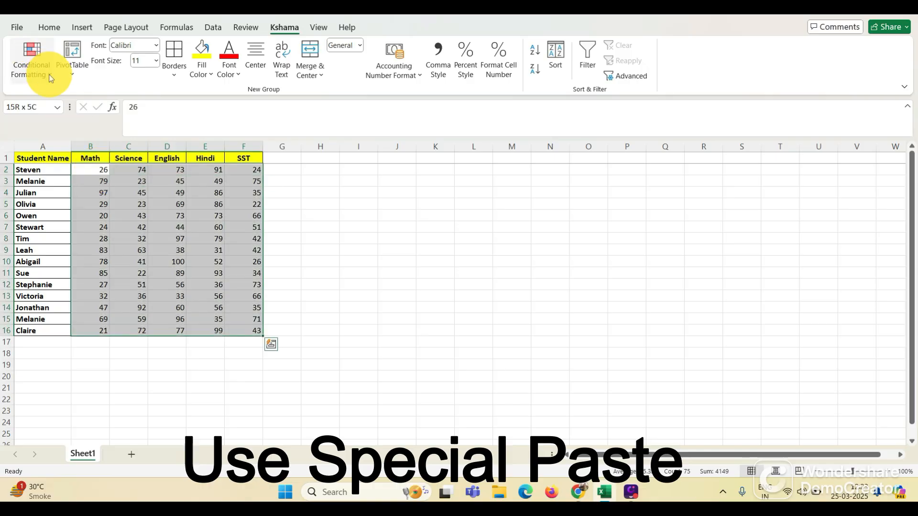
click(49, 74)
mouse_move(71, 96)
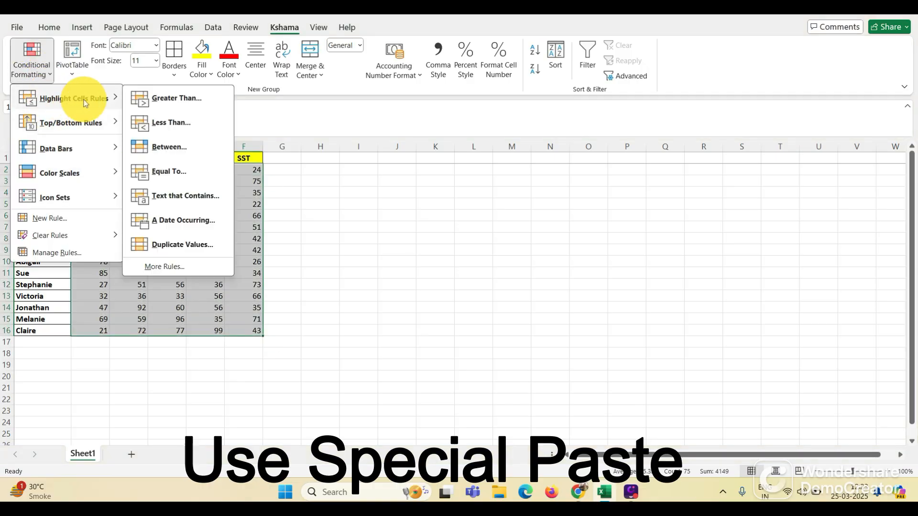
click(165, 151)
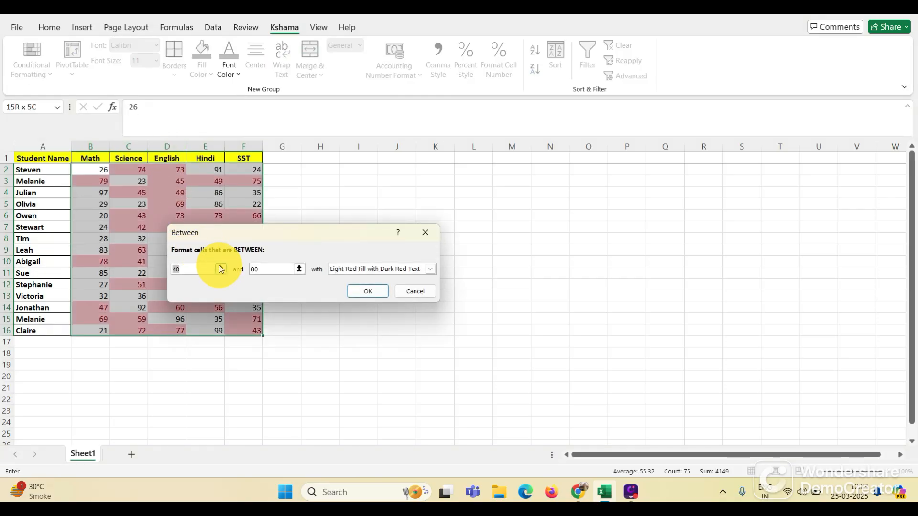
click(208, 270)
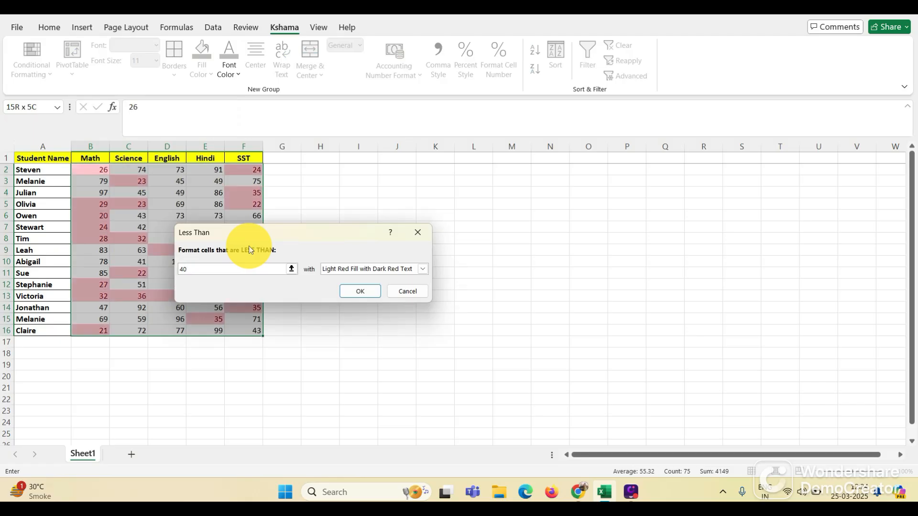
Step: Give the Less Than 40 rule a custom format with a red background fill and apply it
click(423, 268)
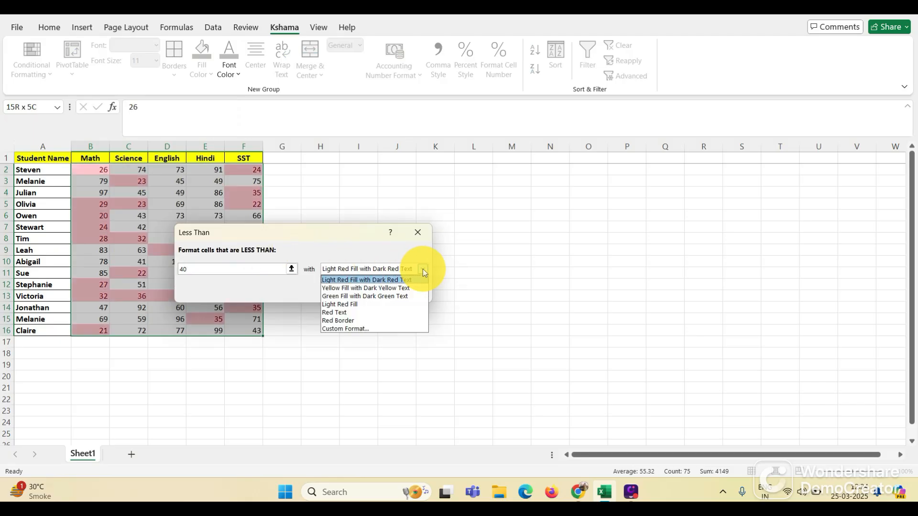
click(360, 330)
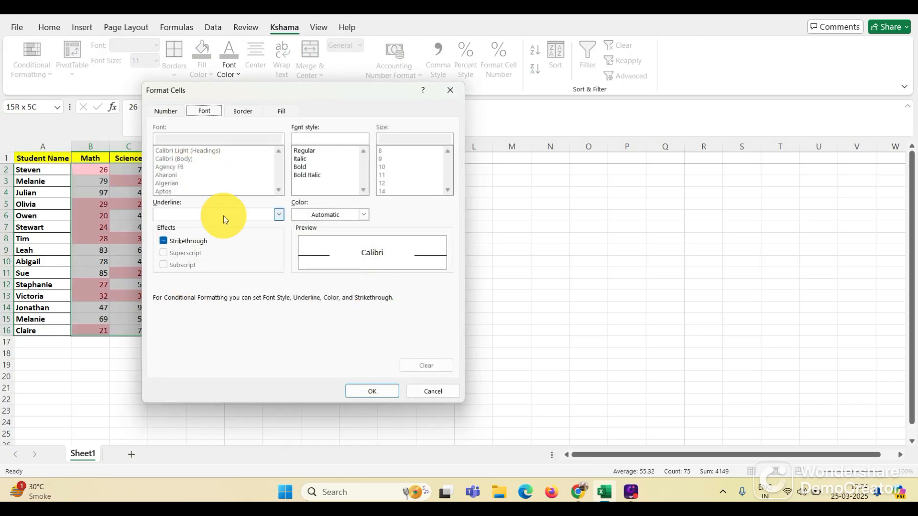
click(281, 111)
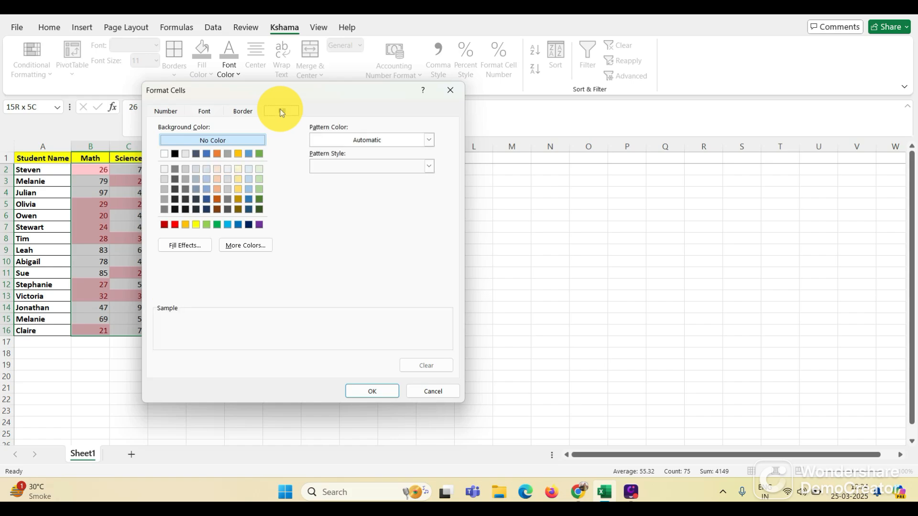
click(174, 224)
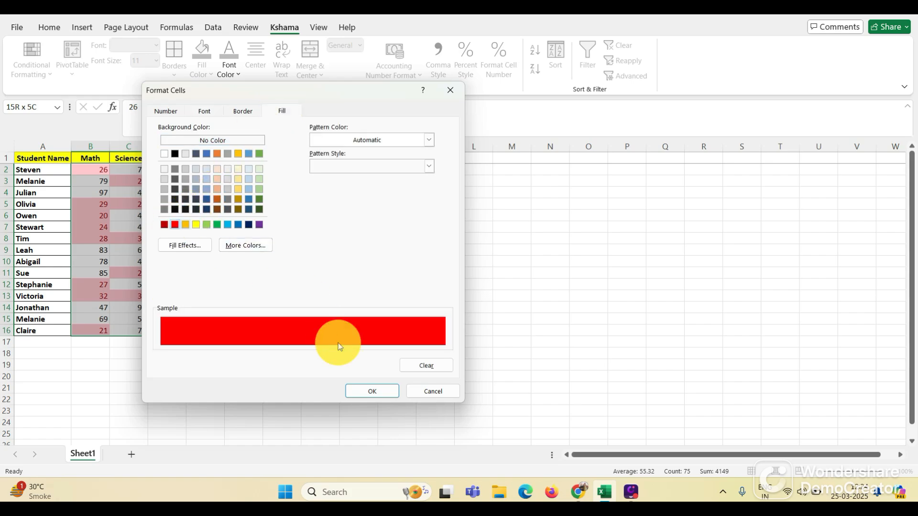
click(366, 391)
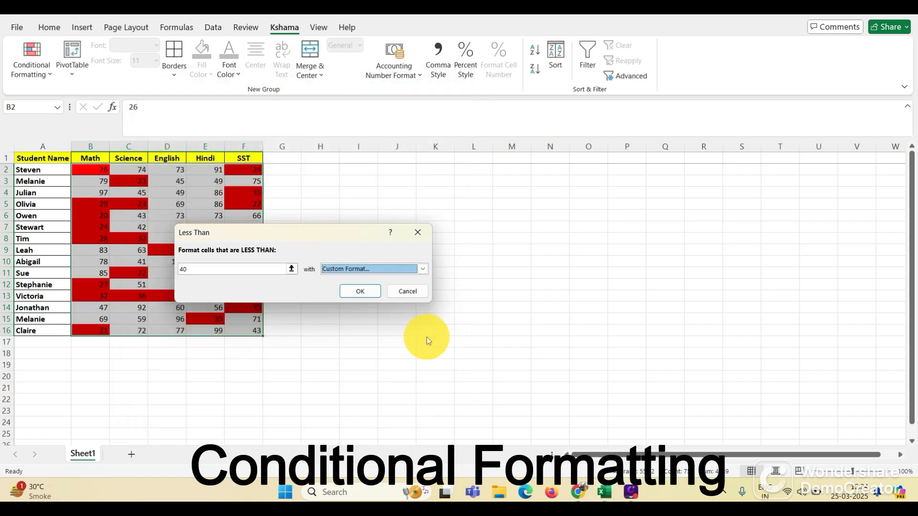
click(365, 291)
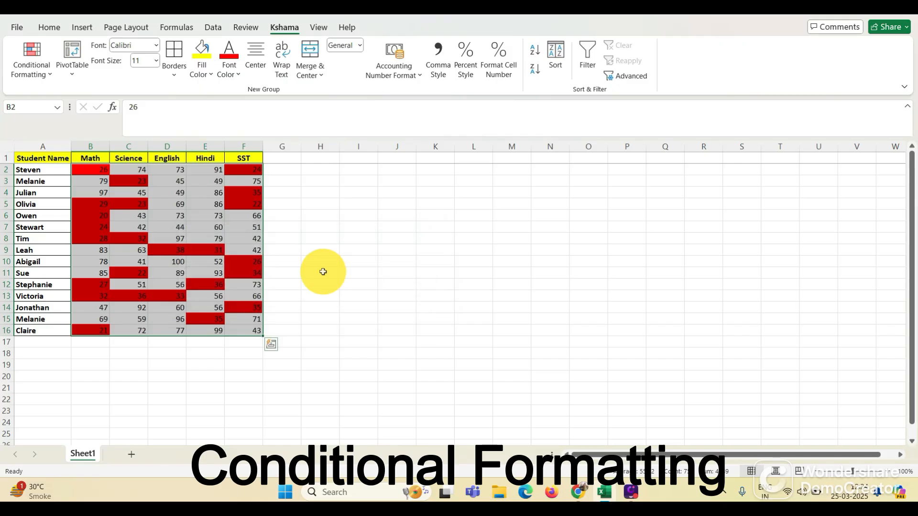
click(323, 272)
Step: Enter the header Total in G1
click(285, 158)
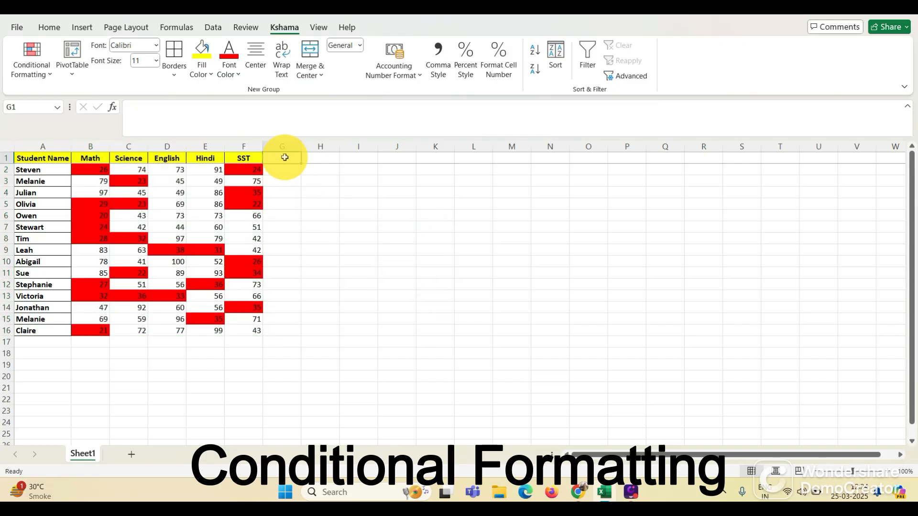
text(T)
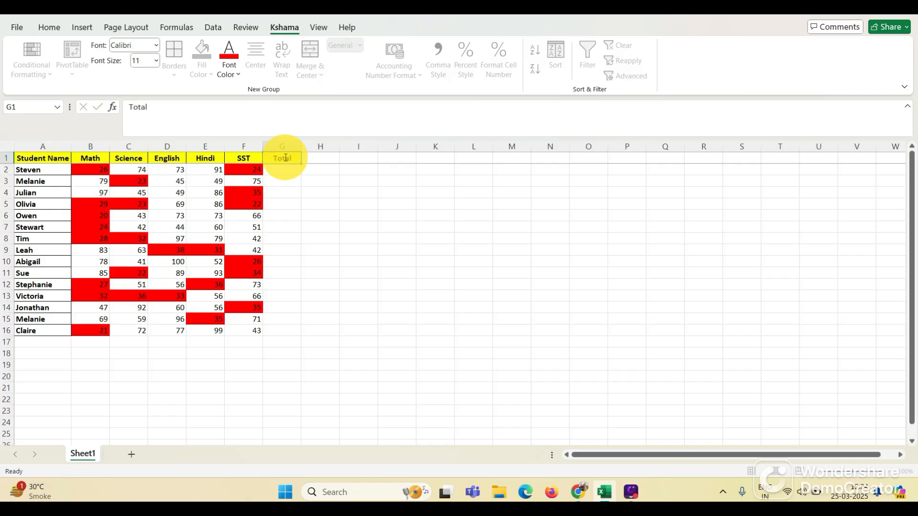
Step: Complete the Total header in G1 and enter =SUM(B2:F2) in G2
text(otal)
key(Return)
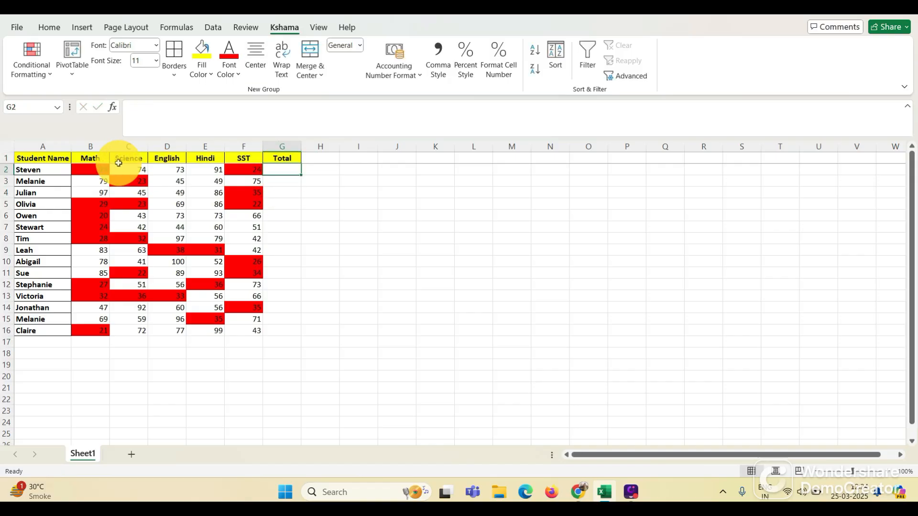
text(=sum()
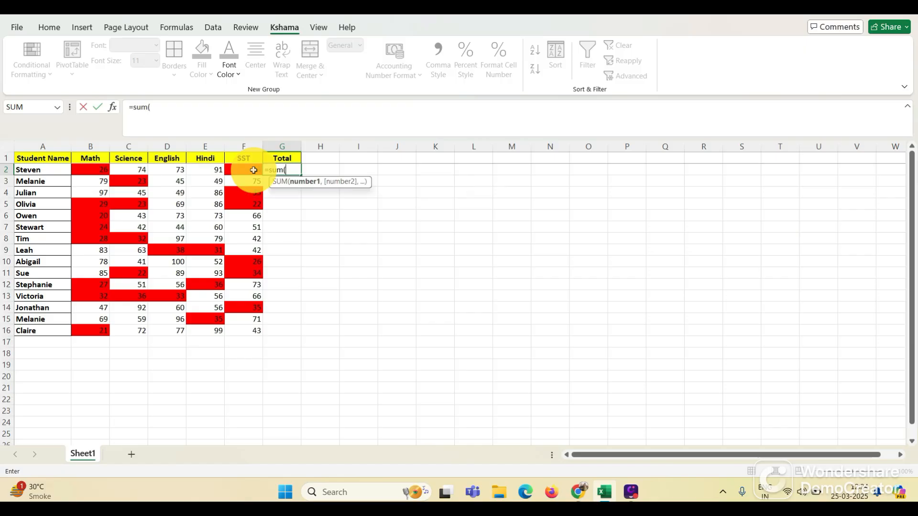
click(100, 170)
text(:F2)
key(Return)
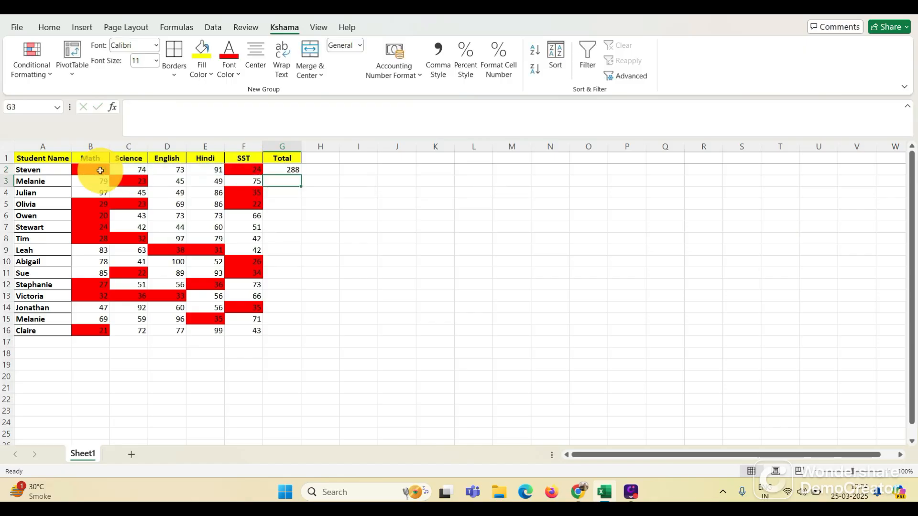
Step: Fill the total formula from G2 down to G16 and check the formulas in G2 and G3
click(301, 172)
double_click(302, 175)
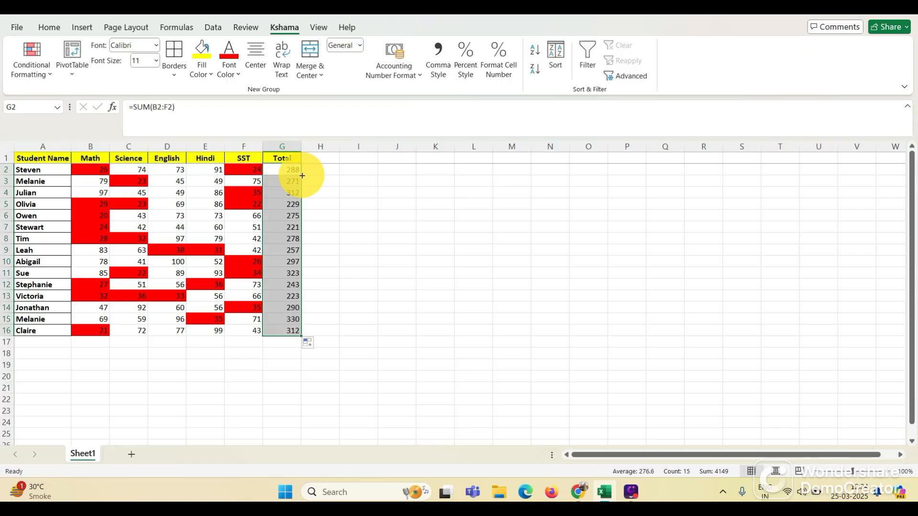
click(328, 171)
click(284, 172)
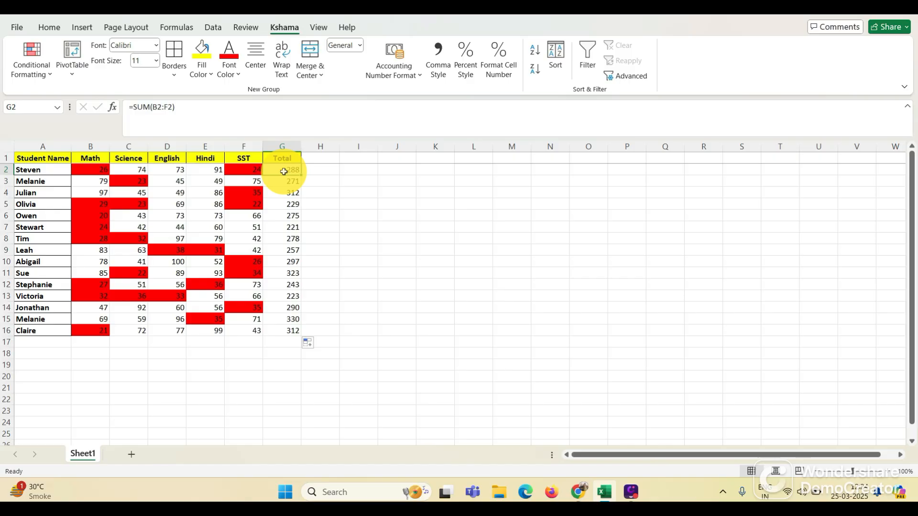
click(290, 183)
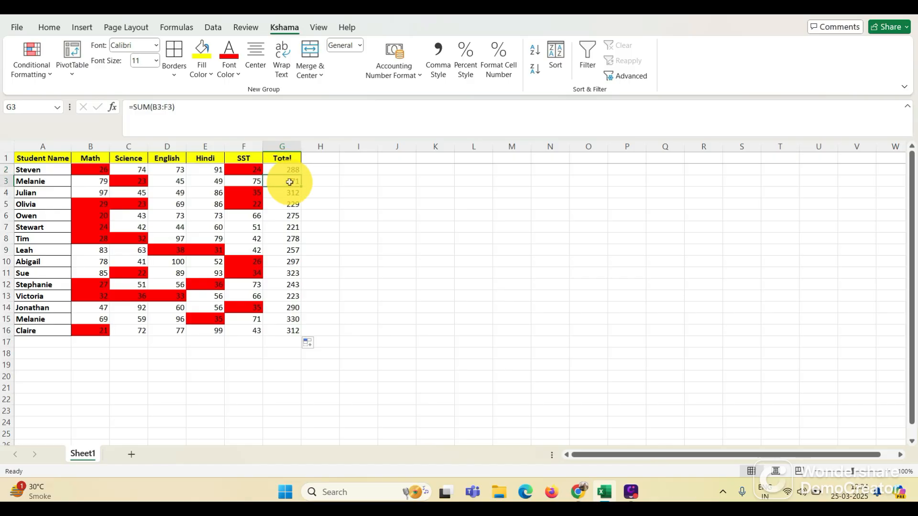
click(379, 282)
Step: Enter the header Percentage in H1 and the formula =G2/500*100 in H2
click(320, 170)
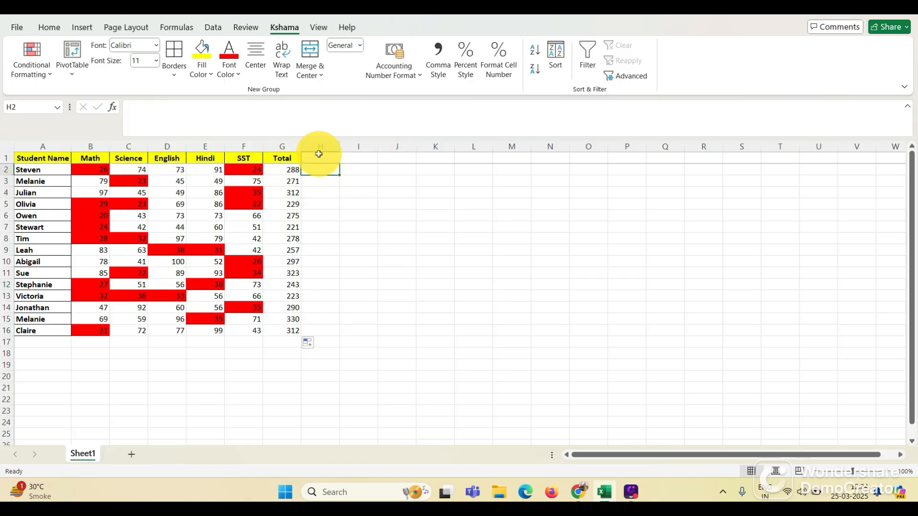
click(318, 158)
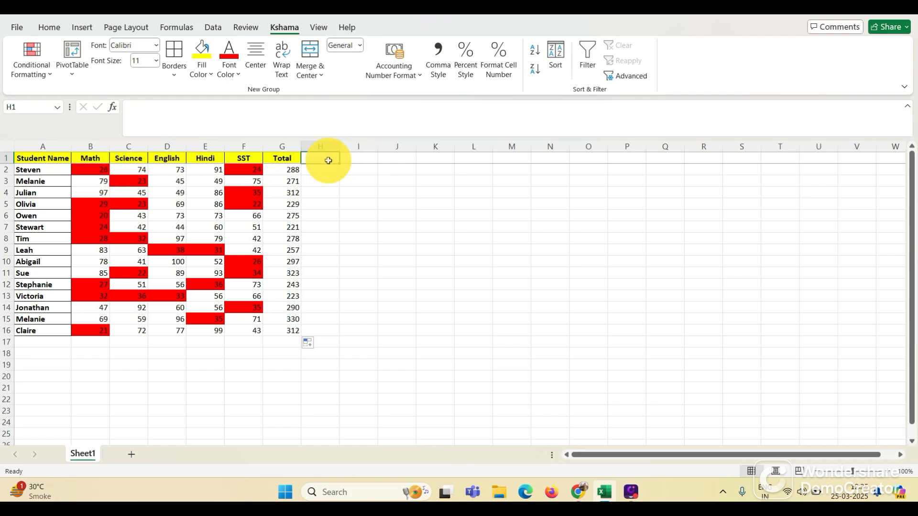
text(Percentage)
key(Return)
text(=)
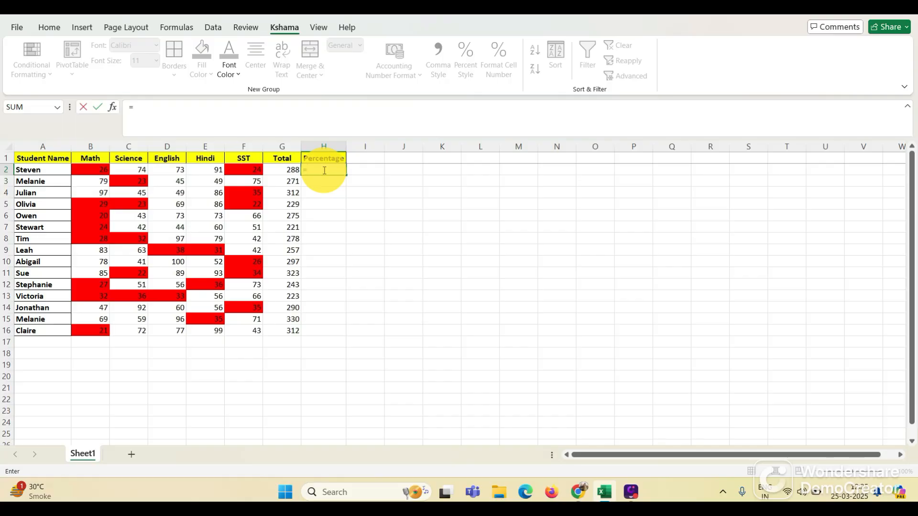
click(286, 171)
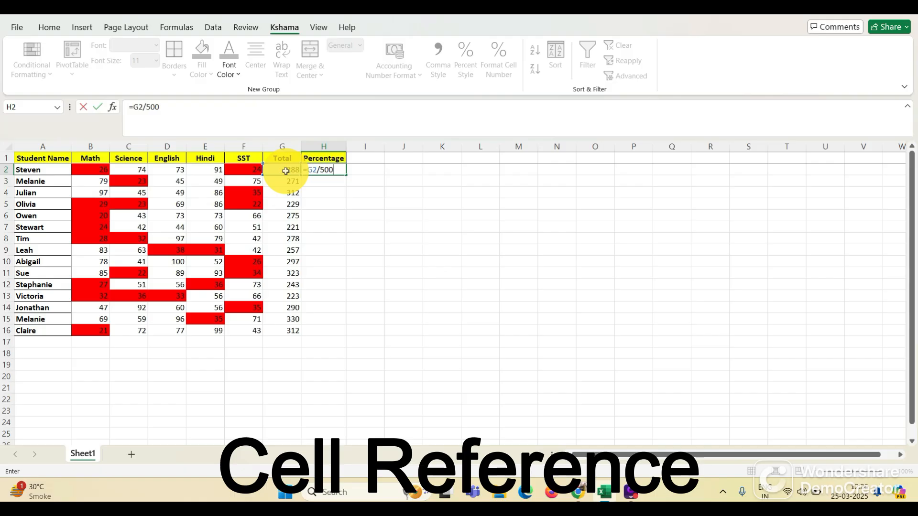
text(00)
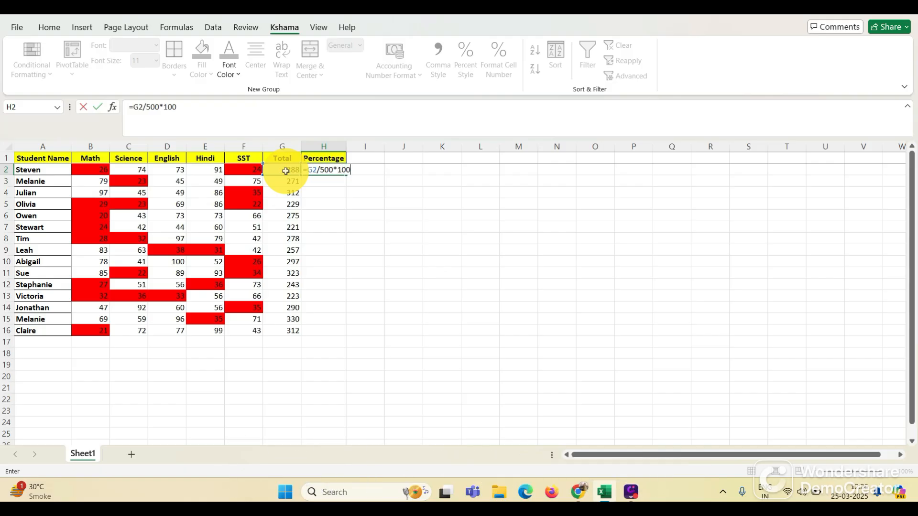
key(Return)
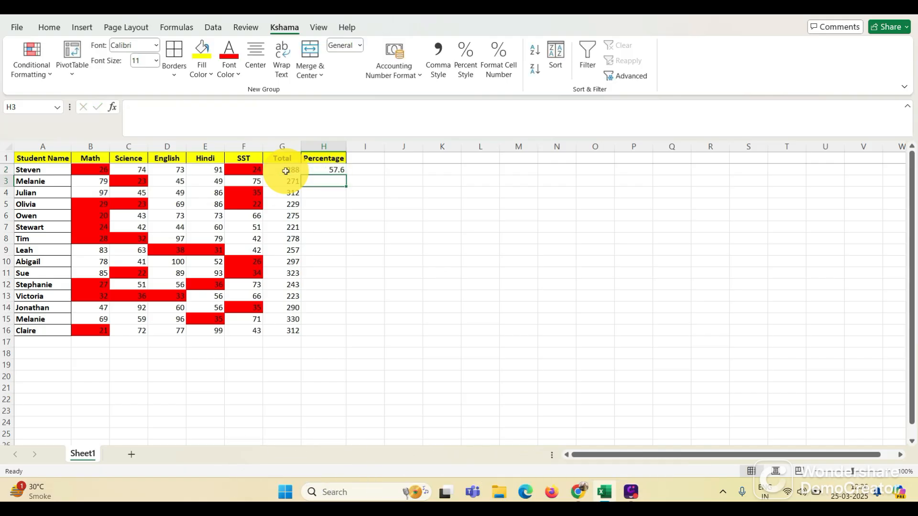
Step: Fill the percentage formula from H2 down to H16 and check the formulas in H3 and H4
click(329, 171)
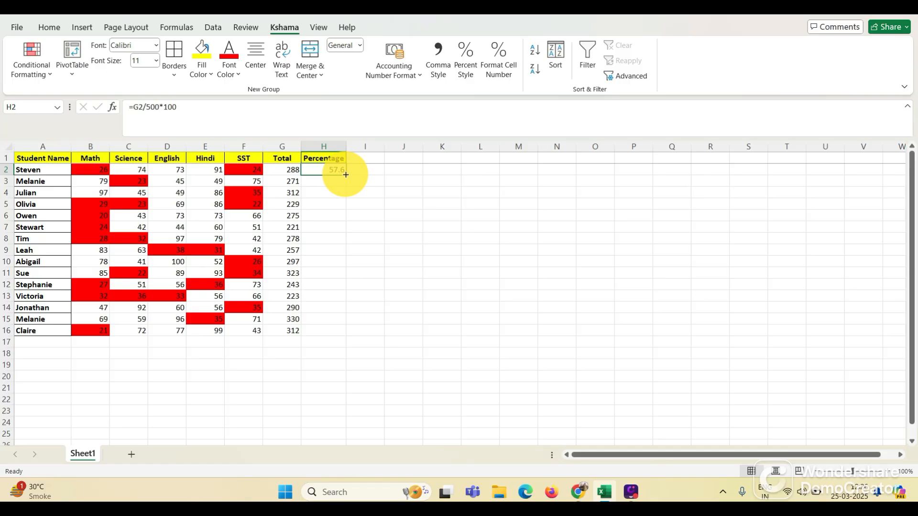
double_click(345, 176)
click(333, 179)
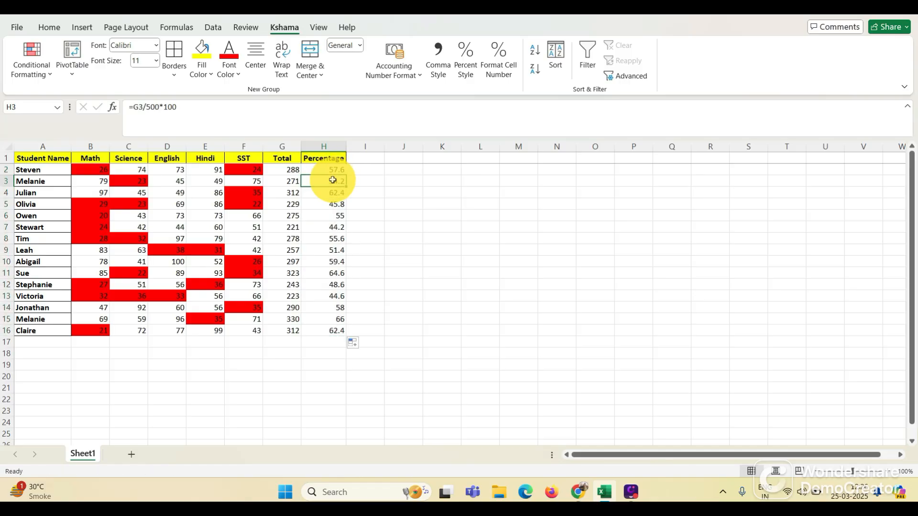
click(336, 192)
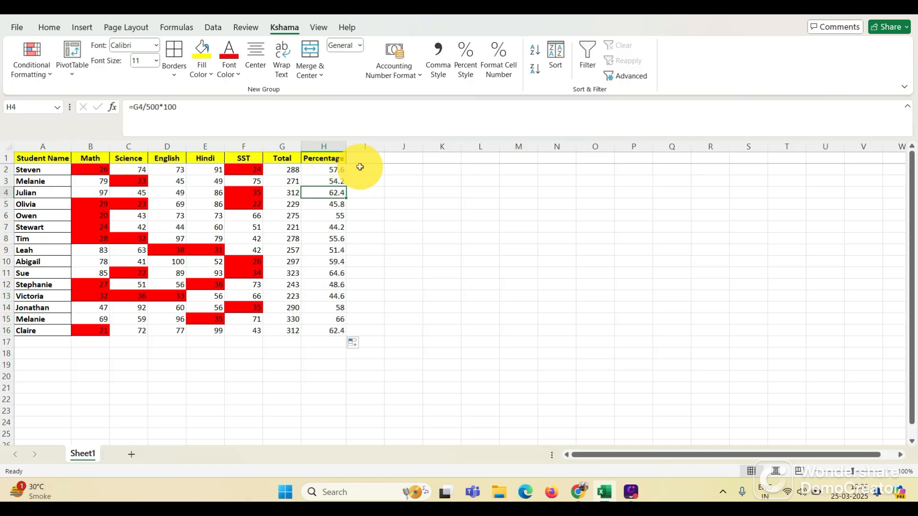
Step: Enter the header Result in I1 and the formula =IF(H2<=33,Fail, Pass) in I2
click(359, 170)
text(=if()
click(320, 171)
text(<)
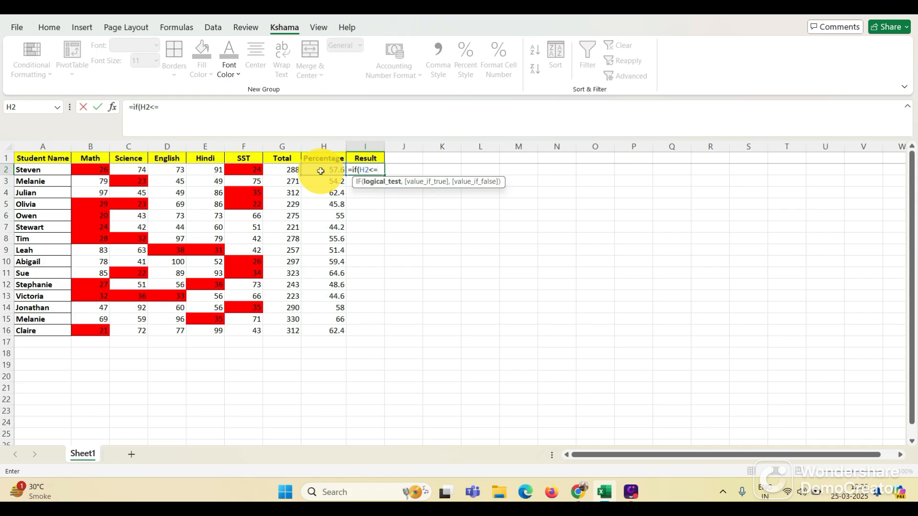
text(=33,)
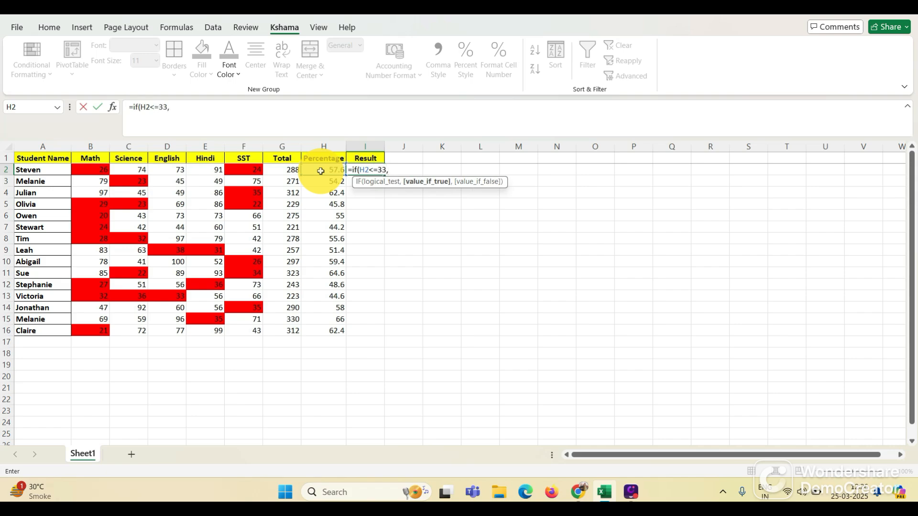
text(Fail, Pass)
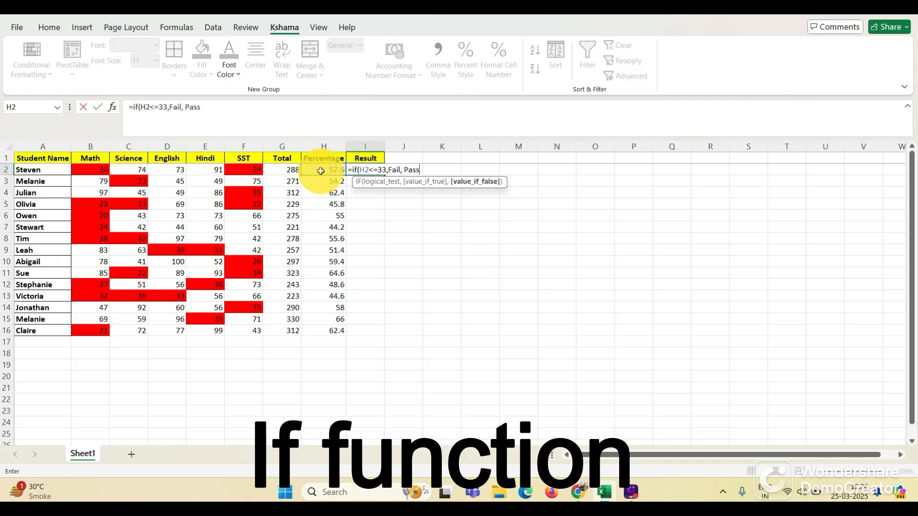
key(Return)
Step: Correct the formula in I2 by putting Fail and Pass in double quotation marks
click(365, 169)
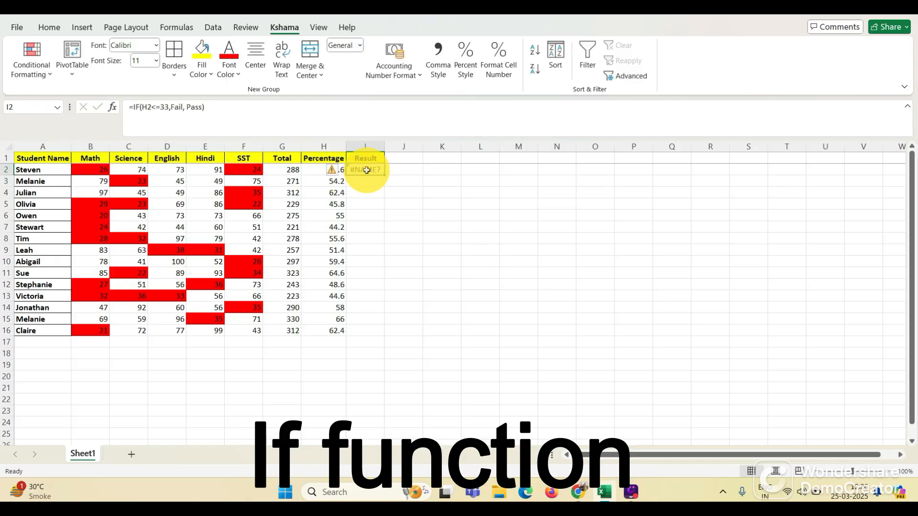
click(229, 120)
click(185, 108)
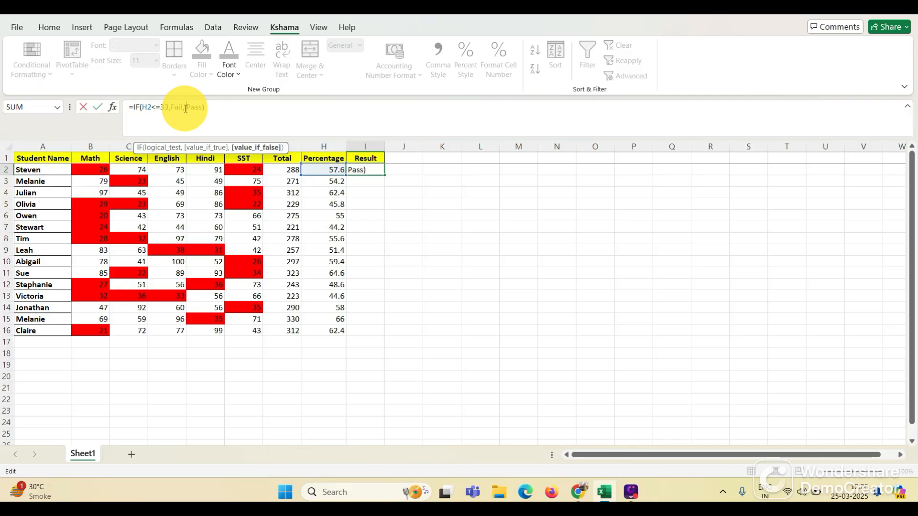
click(170, 107)
text(")
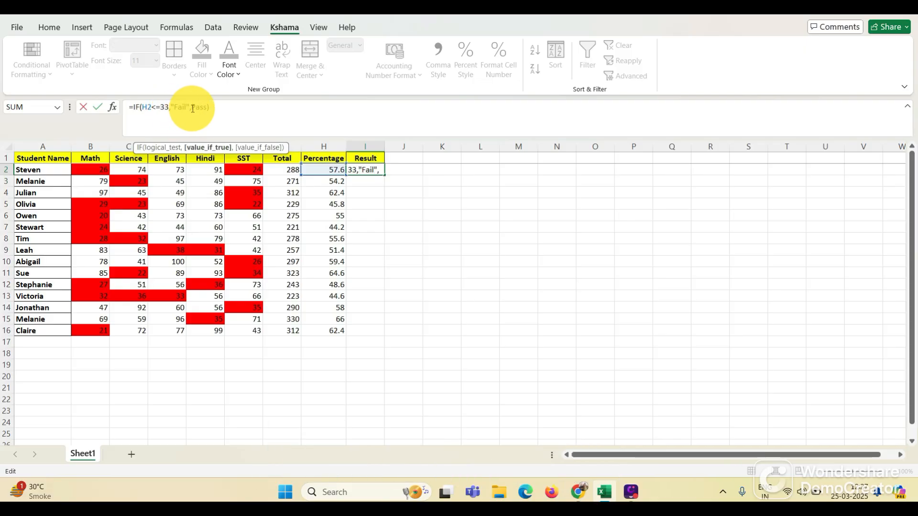
click(193, 108)
text(")
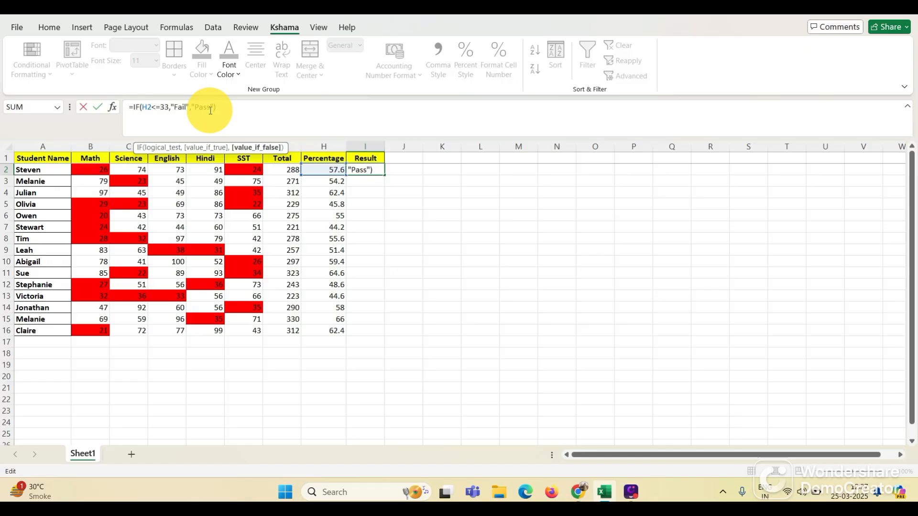
key(Return)
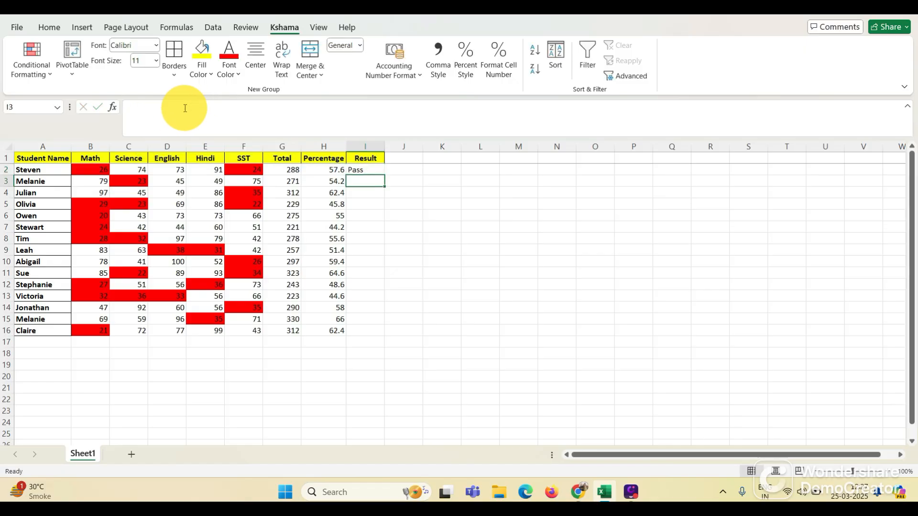
Step: Fill the result formula from I2 down to I16
click(366, 171)
double_click(384, 175)
click(396, 175)
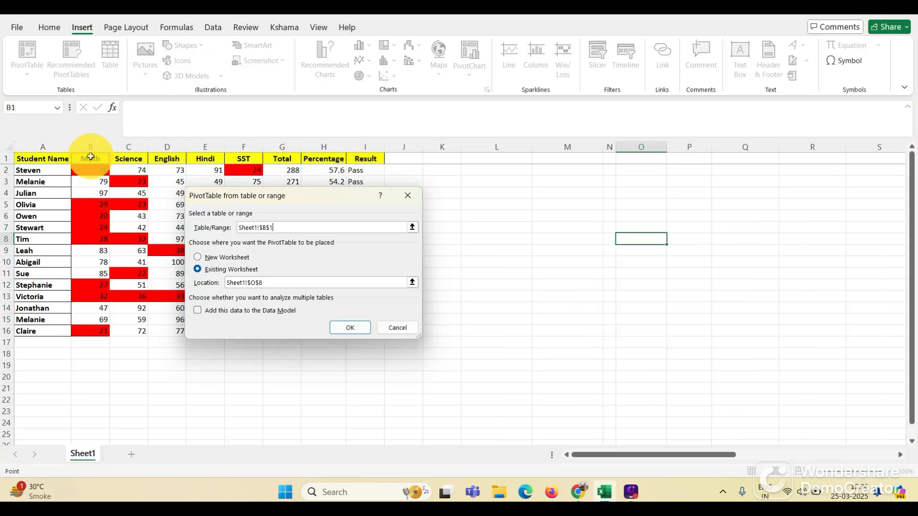
Step: Create a PivotTable from B1 through F16 on the existing worksheet at L2
drag(91, 158, 254, 329)
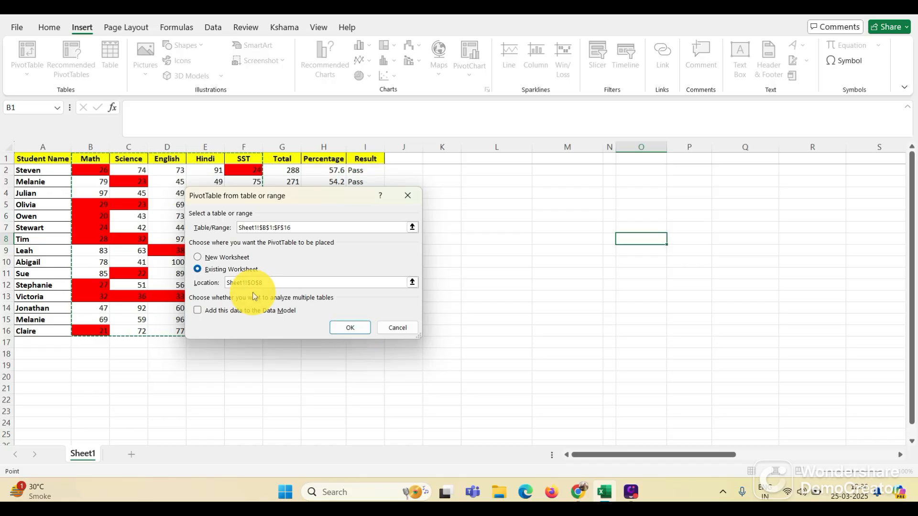
click(272, 282)
click(497, 170)
click(350, 328)
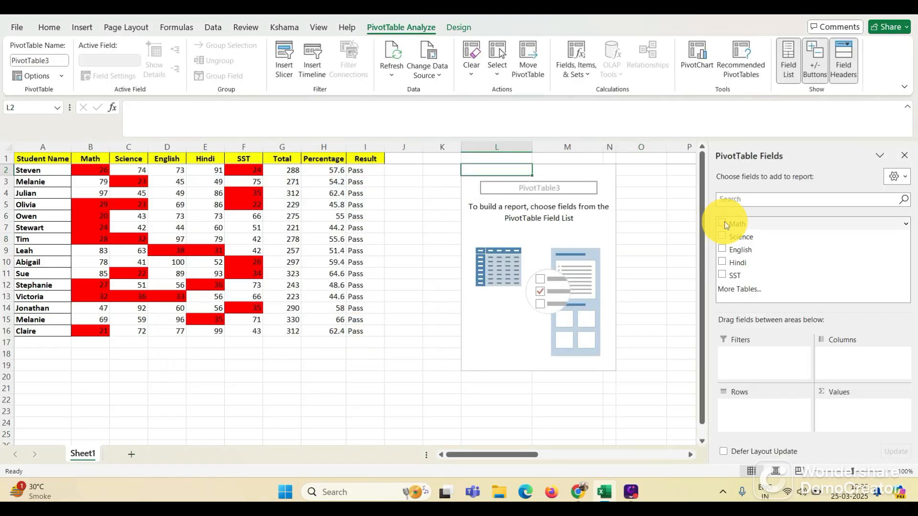
Step: Add the Math field to the PivotTable and summarize it by Average
click(723, 223)
click(902, 406)
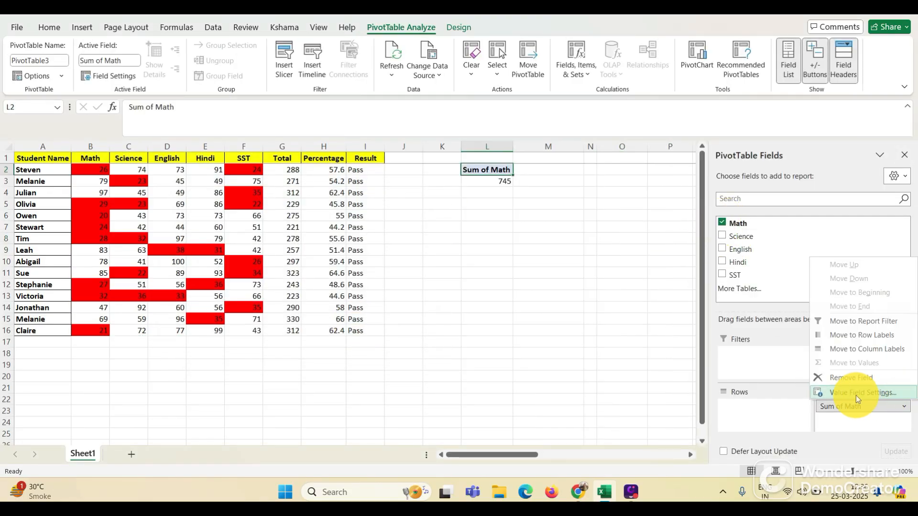
click(856, 393)
double_click(202, 269)
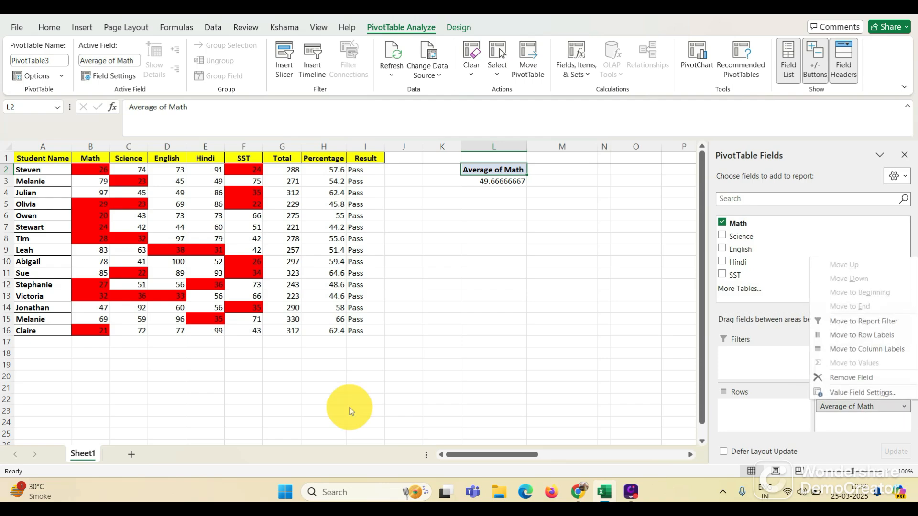
Step: Format the Average of Math values as Number with 0 decimal places
click(210, 329)
click(181, 158)
click(330, 181)
click(330, 181)
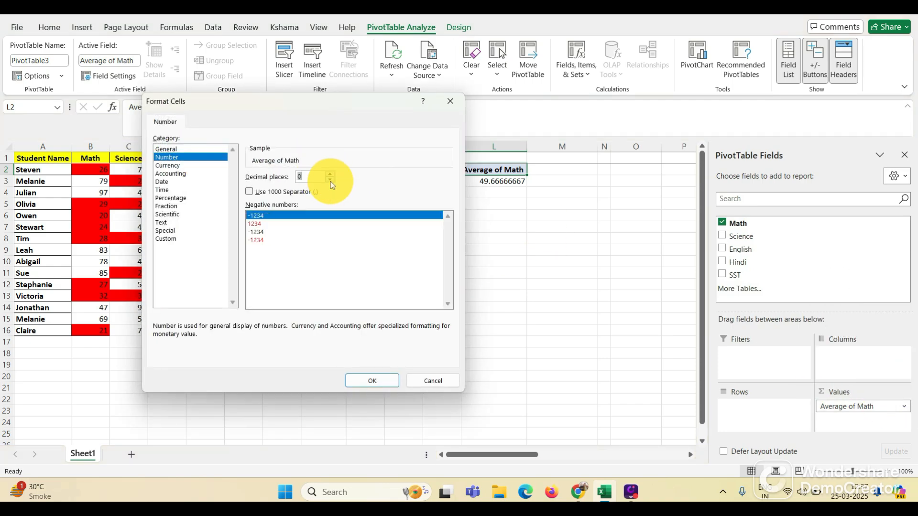
key(Return)
click(335, 328)
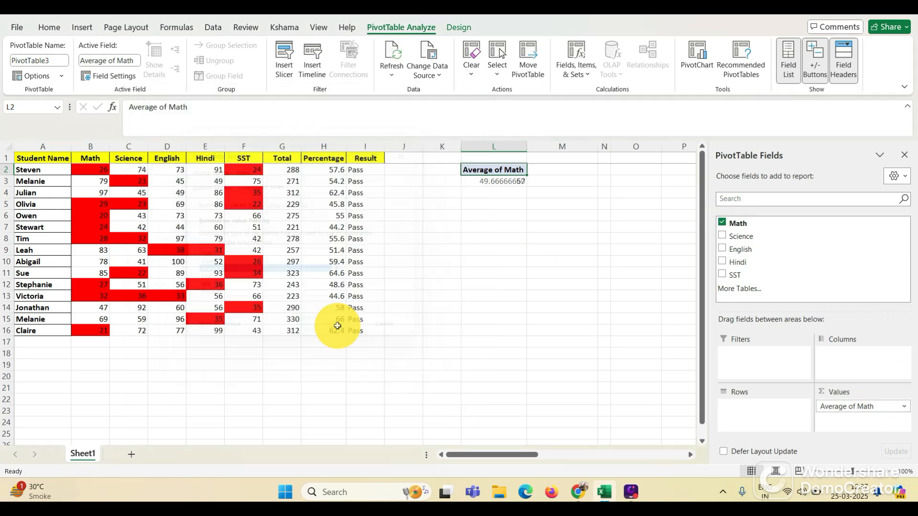
Step: Add the Science field to the PivotTable and move the Values field from Columns to Rows
click(722, 236)
drag(881, 353, 747, 410)
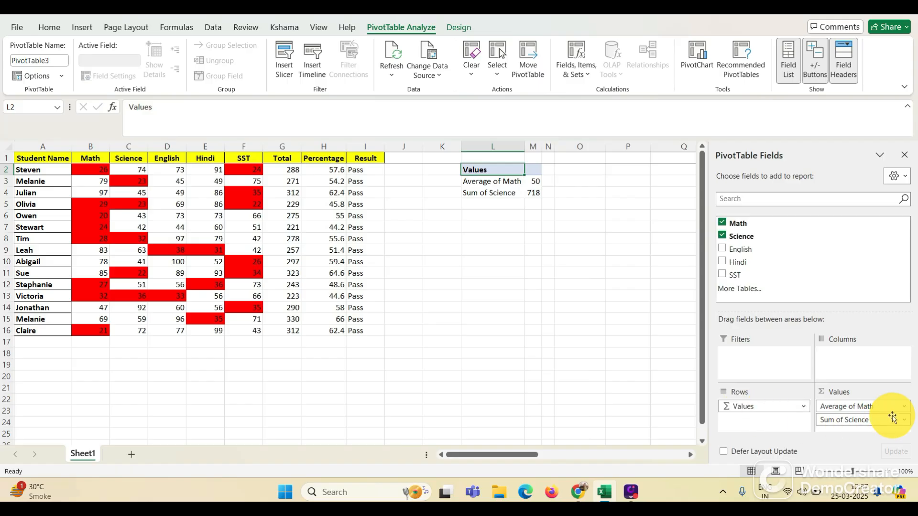
Step: Choose Average as the Science calculation and format it as Number with 0 decimal places
click(893, 419)
click(856, 404)
click(268, 270)
click(216, 325)
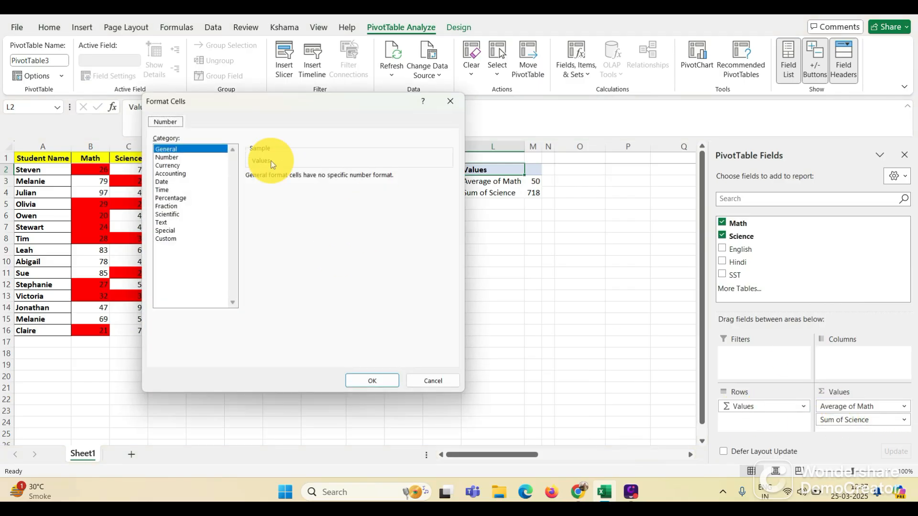
click(381, 382)
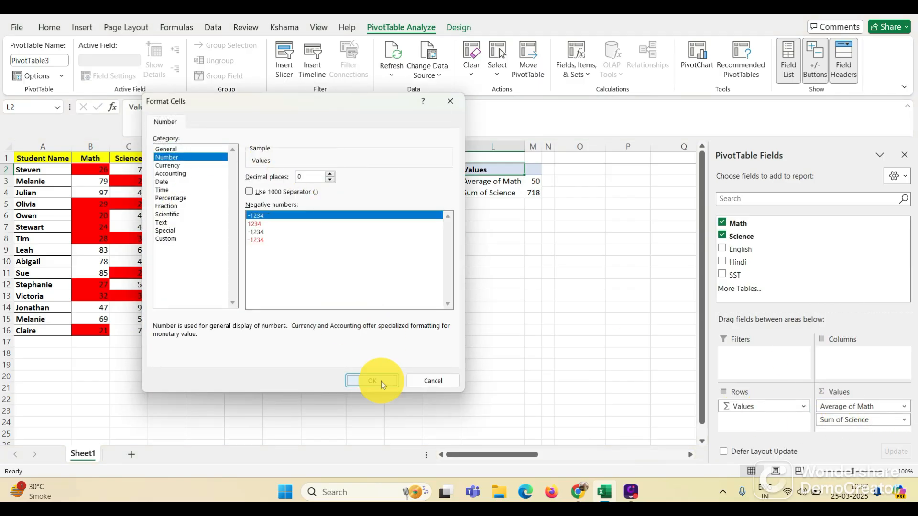
Step: Try to shorten the Science value field's custom name to Science
drag(271, 185, 242, 185)
key(BackSpace)
click(340, 328)
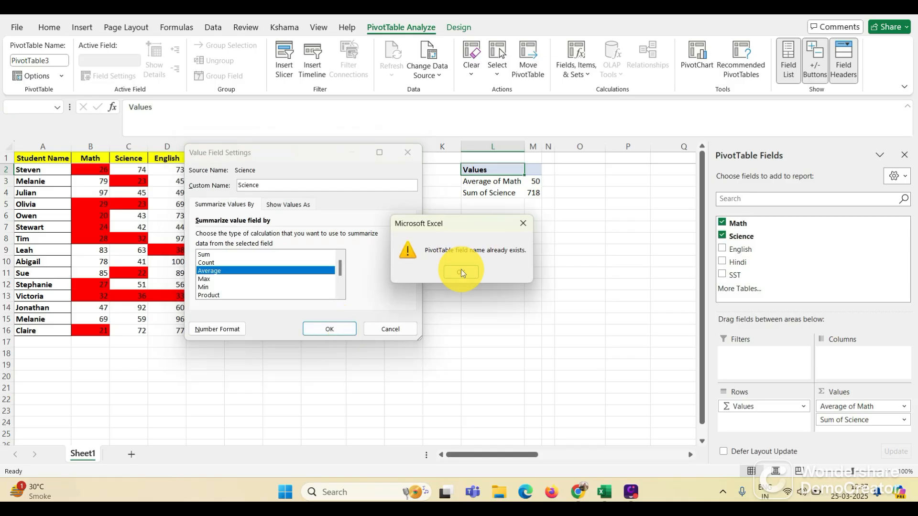
click(461, 268)
Step: Apply the Average calculation to the Science field and add the English field to the PivotTable
click(265, 271)
click(329, 329)
click(722, 248)
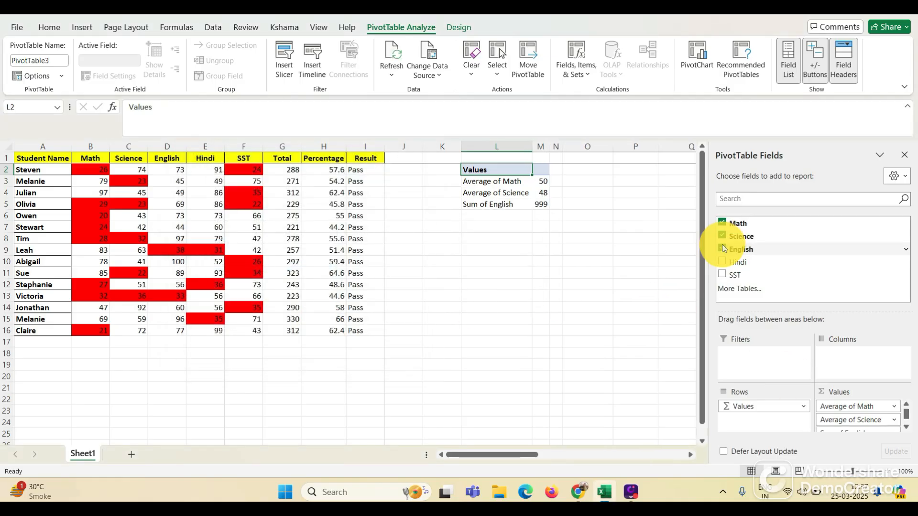
Step: Summarize the English value field by Average and format it as Number with 0 decimal places
drag(825, 139, 825, 115)
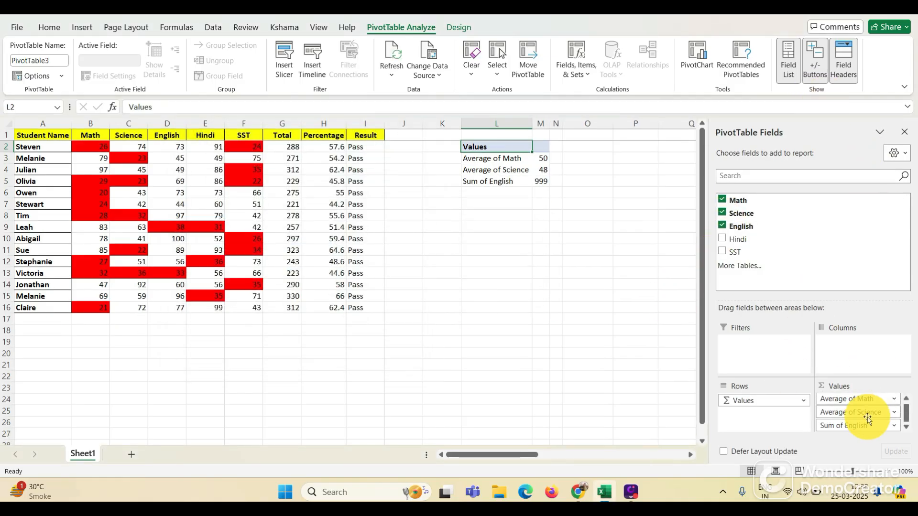
click(893, 426)
click(853, 411)
click(248, 270)
click(218, 329)
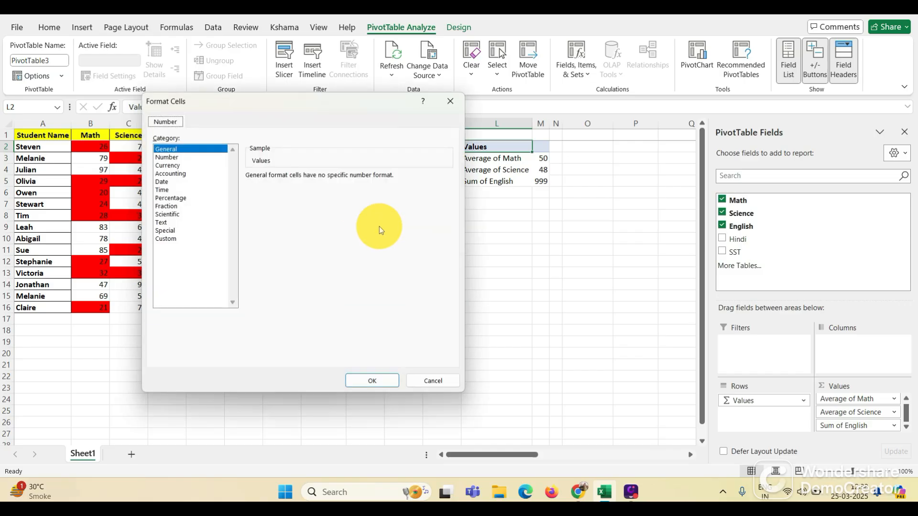
click(170, 158)
click(375, 380)
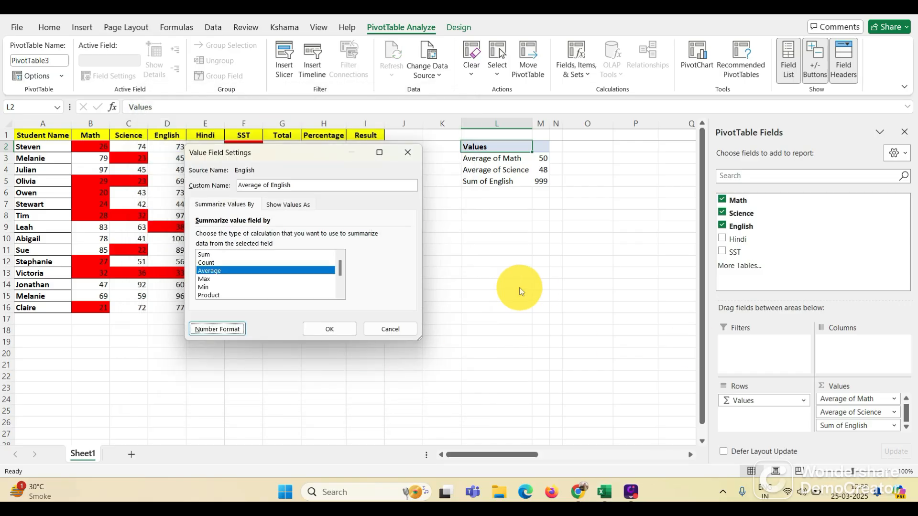
click(306, 328)
Step: Add the Hindi field to the PivotTable, summarized by Average and formatted as Number with 0 decimal places
click(722, 239)
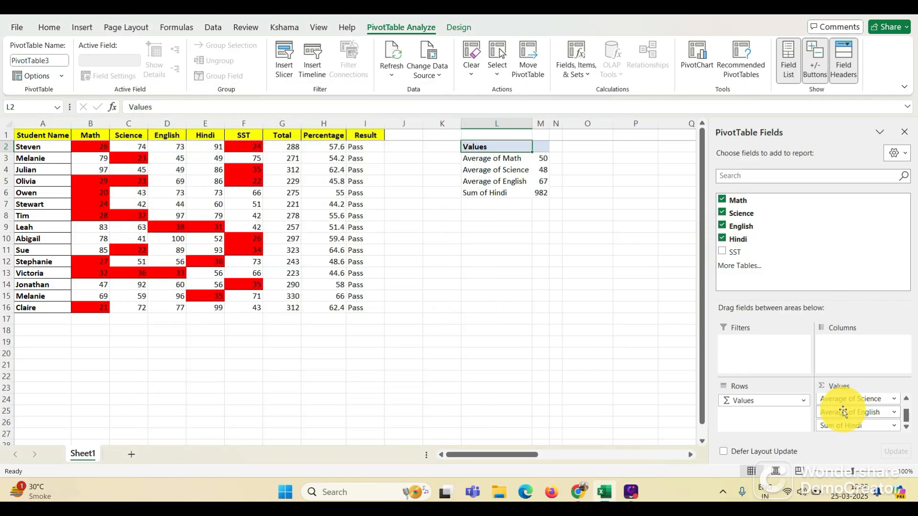
click(894, 426)
click(853, 412)
click(211, 263)
click(211, 271)
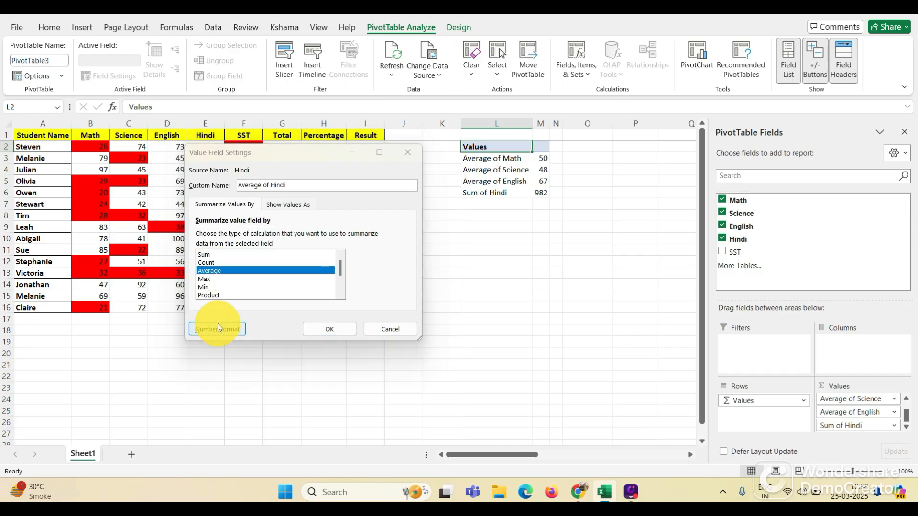
click(217, 329)
click(167, 158)
click(330, 180)
click(330, 180)
click(376, 380)
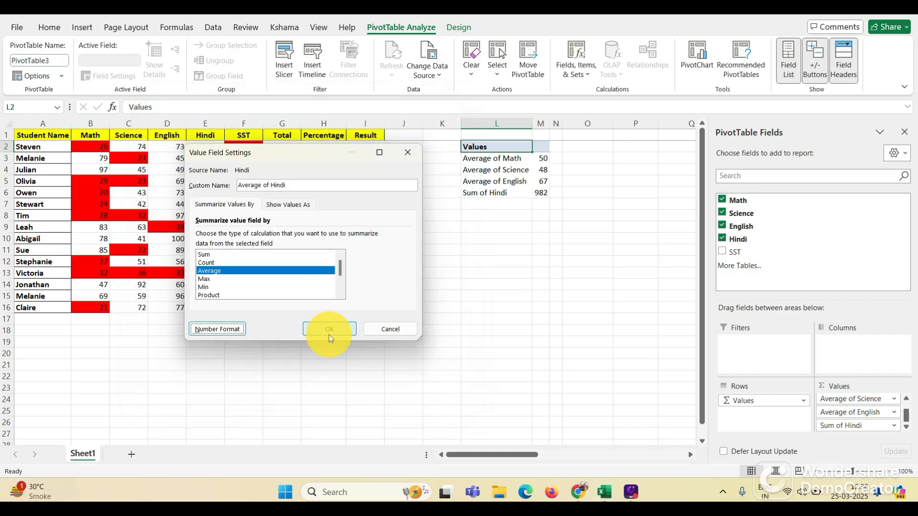
click(328, 329)
Step: Add the SST field to the PivotTable, summarized by Average and formatted as Number with 0 decimal places
click(722, 252)
click(894, 425)
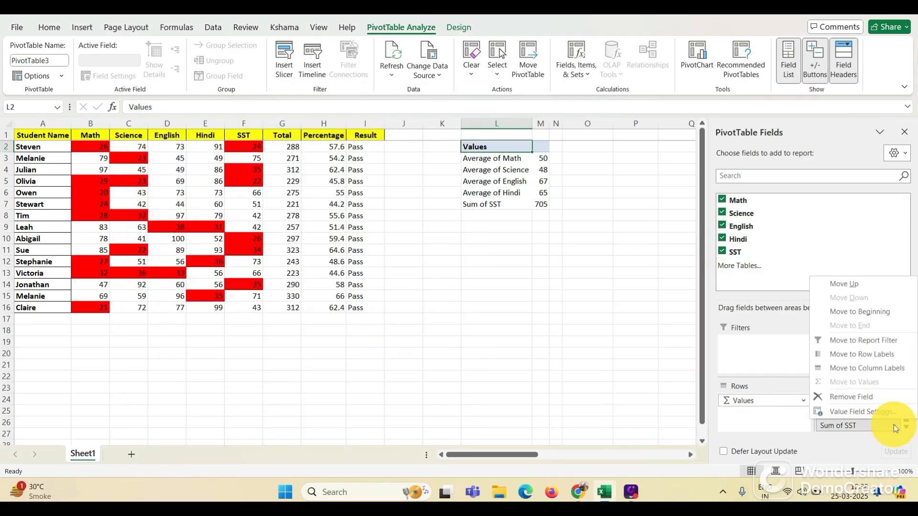
click(850, 412)
click(211, 271)
click(213, 329)
click(207, 158)
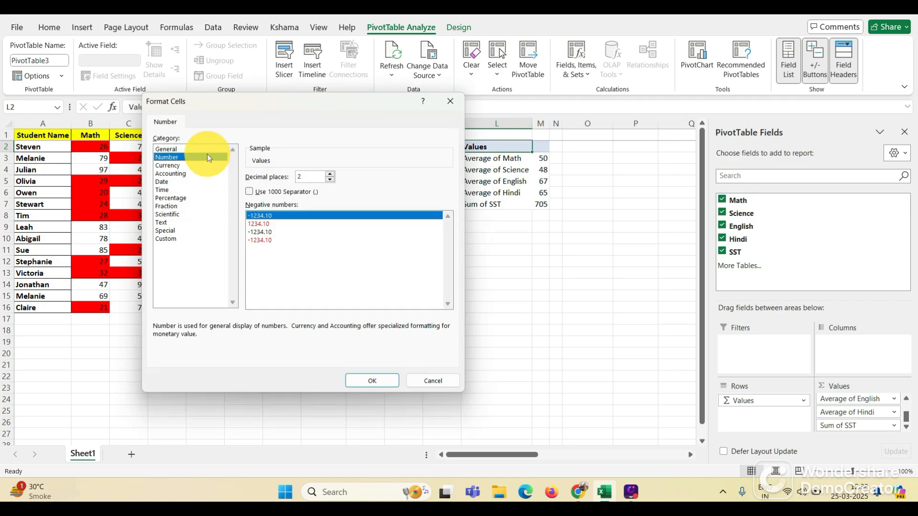
click(330, 182)
click(330, 183)
click(375, 380)
click(330, 334)
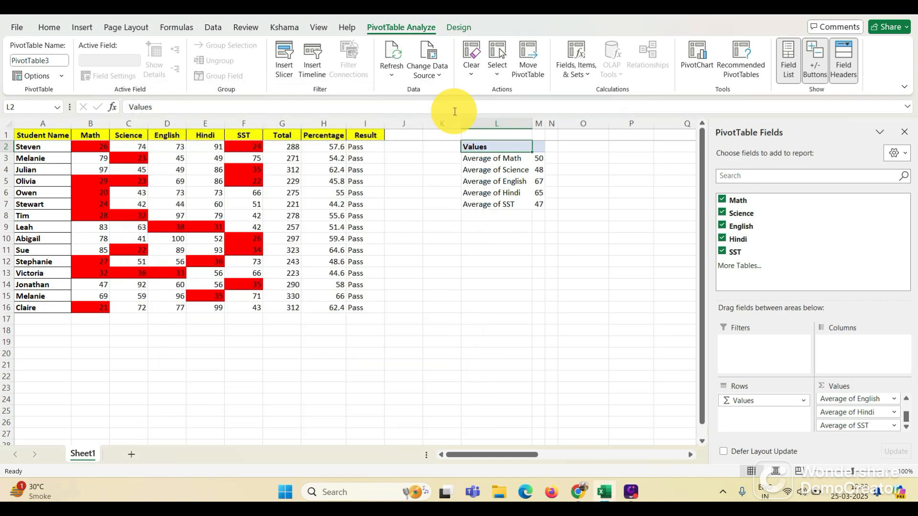
Step: Rename the PivotTable's Values header in L2 as Average Summary
double_click(488, 147)
text(V)
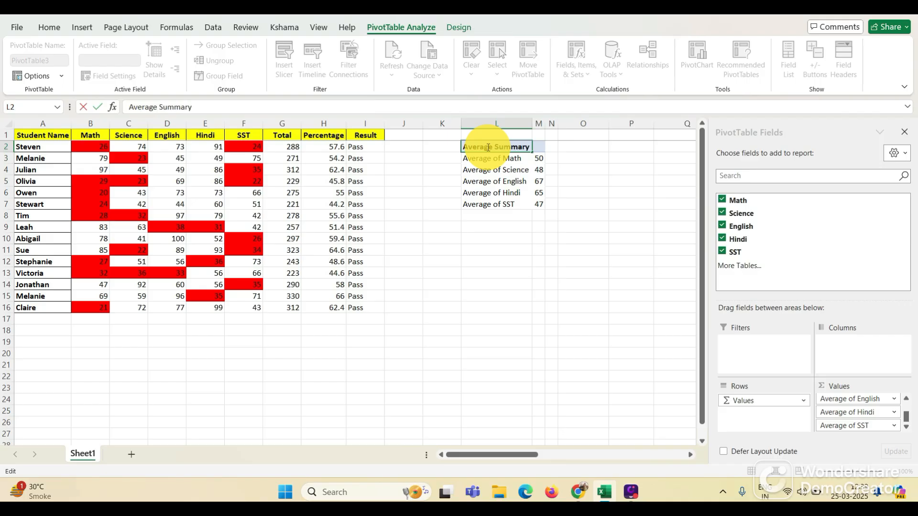
key(Return)
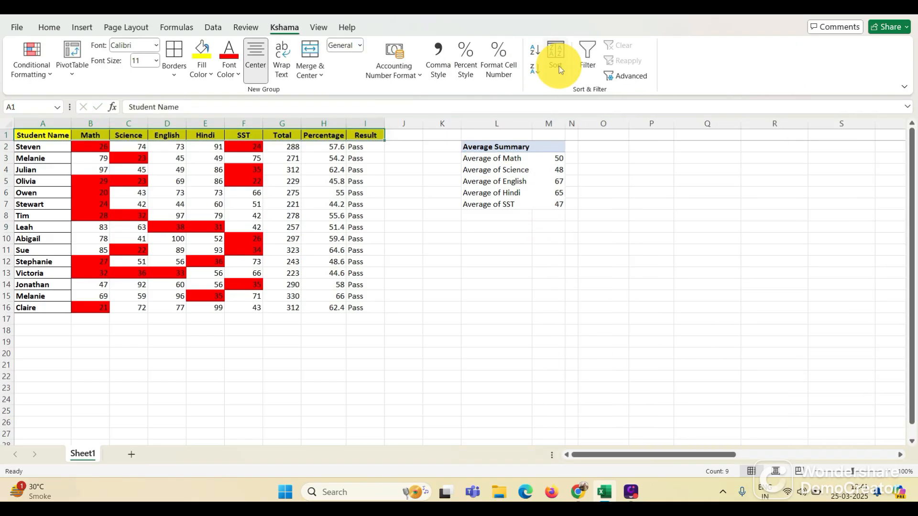
Step: Add filters to the marks table's header row and try sorting Science from smallest to largest, undoing the sort
click(415, 202)
click(142, 135)
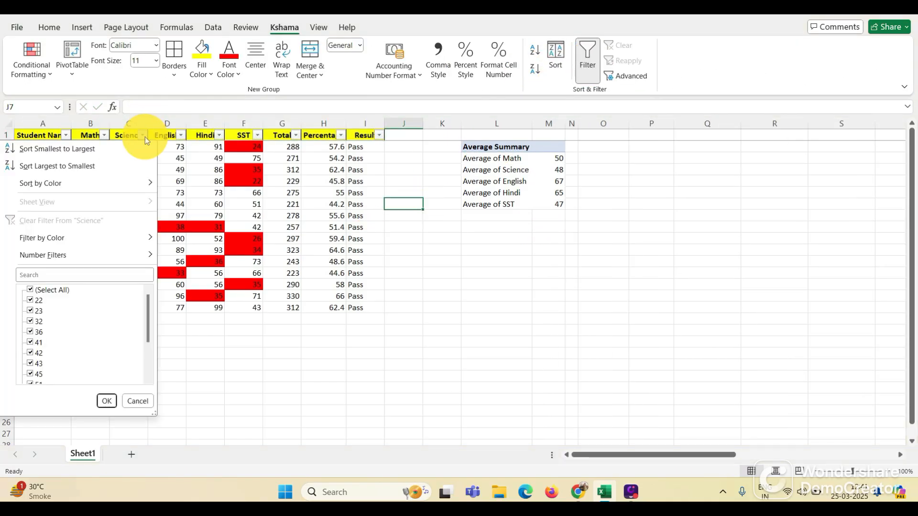
click(62, 148)
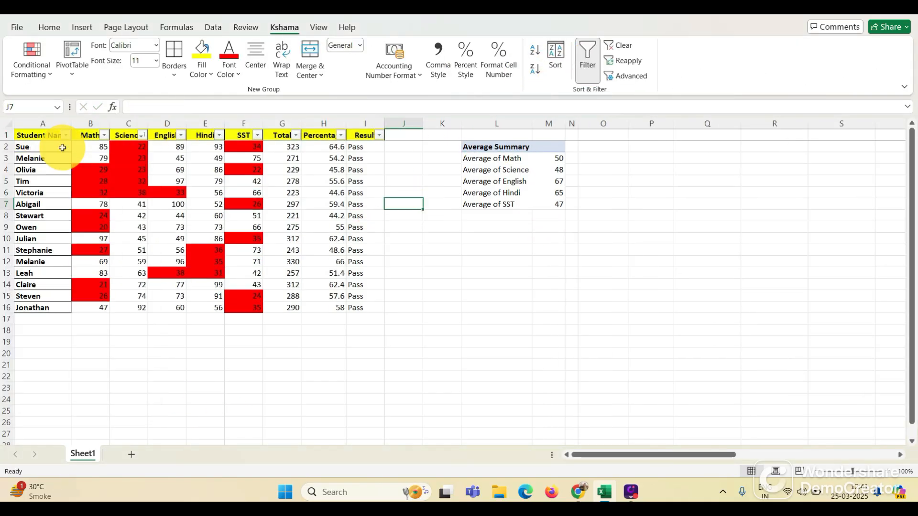
key(ctrl+z)
Step: Enter "If you want to have the summary of a student please do enter the name & subject" in B21
click(172, 362)
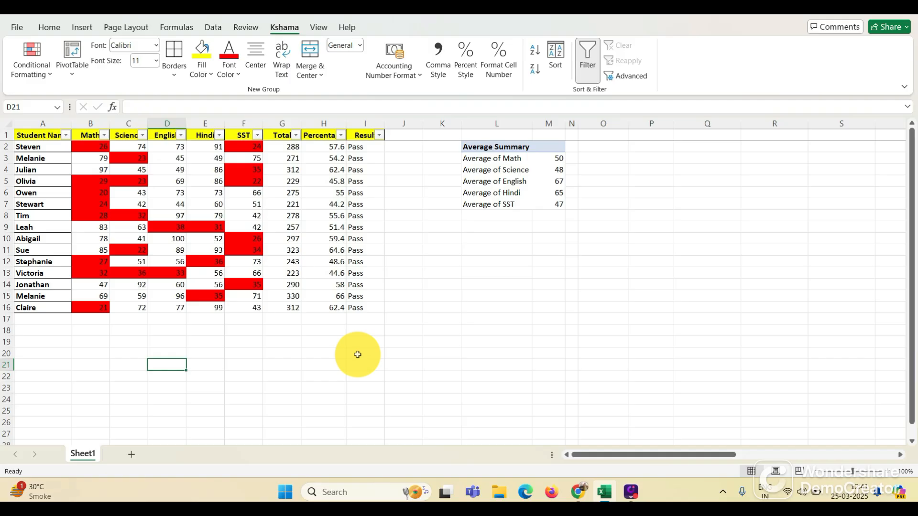
click(85, 363)
text(If)
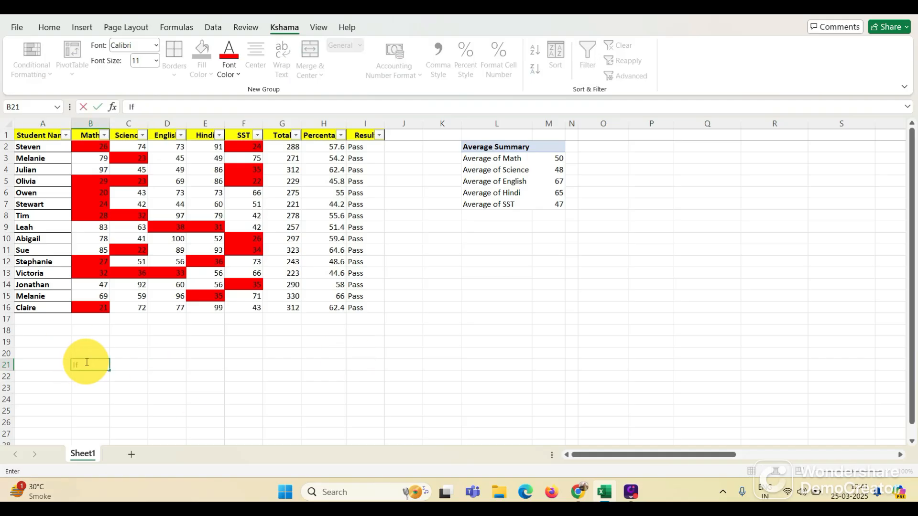
text( you want to have the summary of a stud)
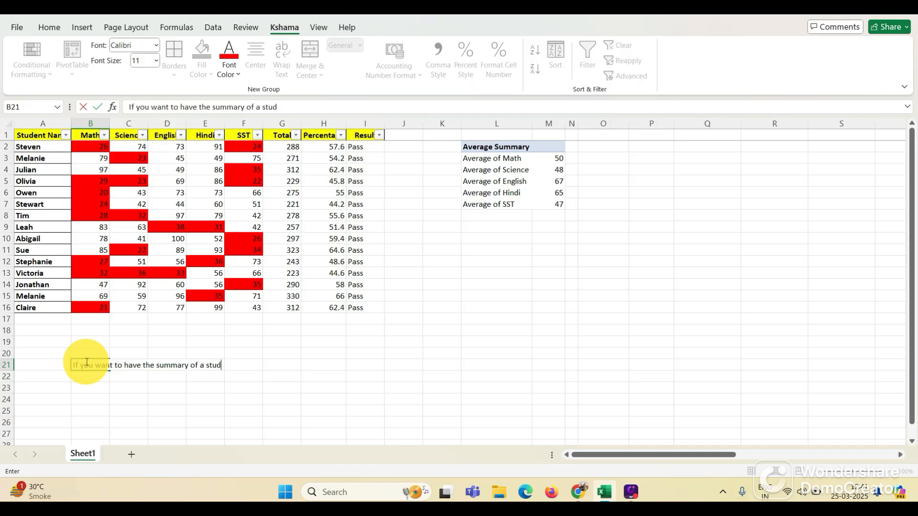
text(ent please do enter the name & subject)
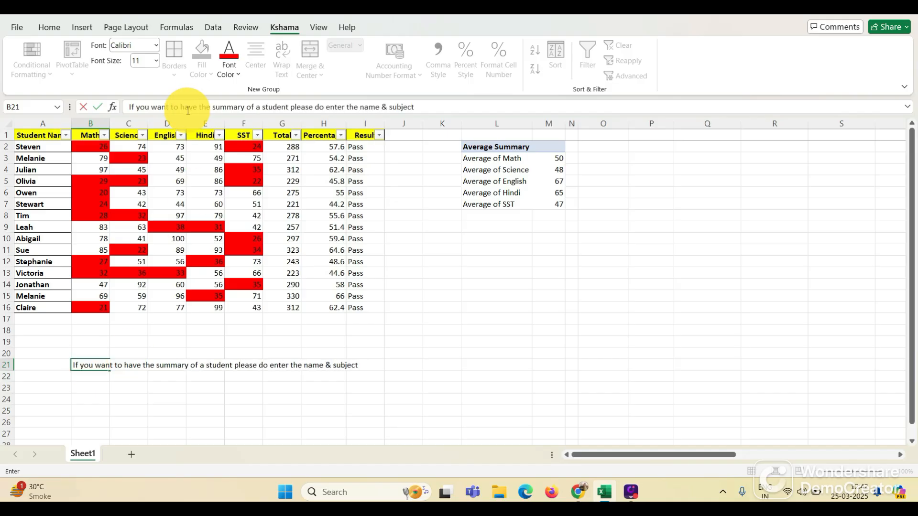
Step: Make the whole instruction sentence in B21 bold and commit the cell
triple_click(412, 107)
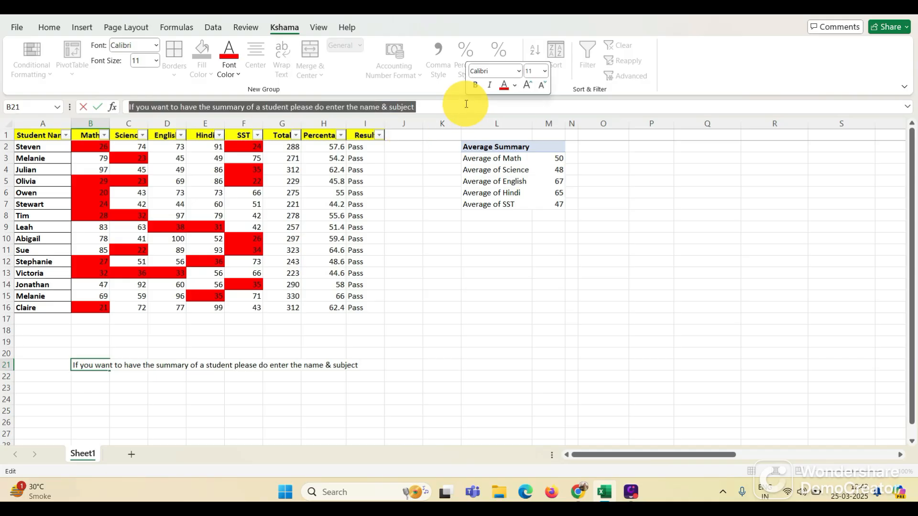
click(93, 365)
triple_click(434, 107)
key(ctrl+b)
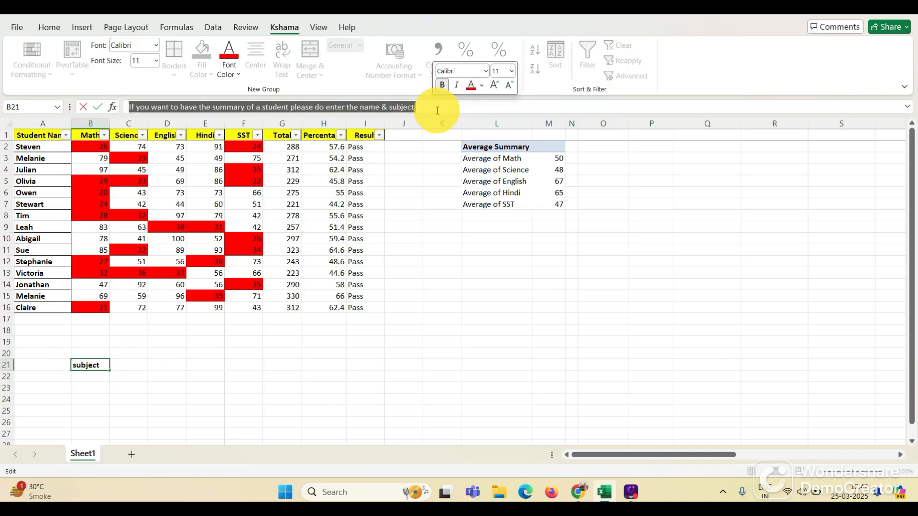
key(Return)
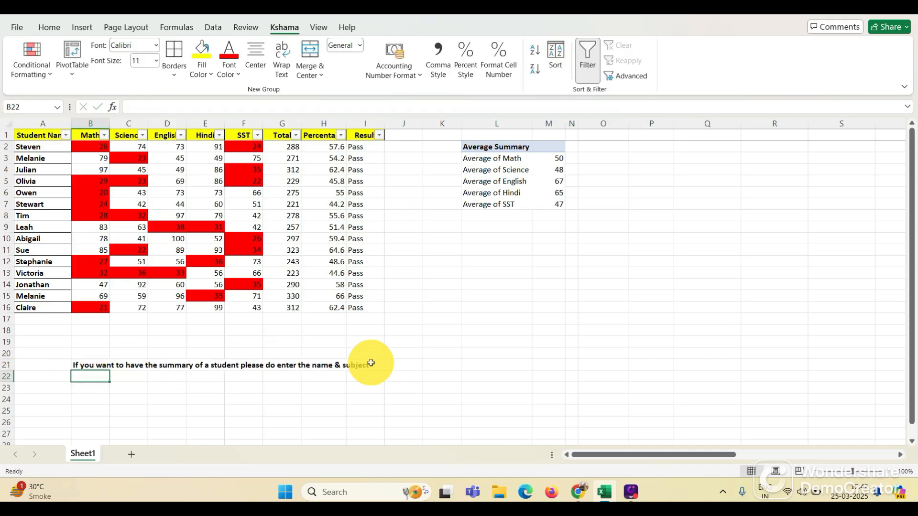
Step: Replace the word "summary" with "marks" in the instruction in B21
click(91, 366)
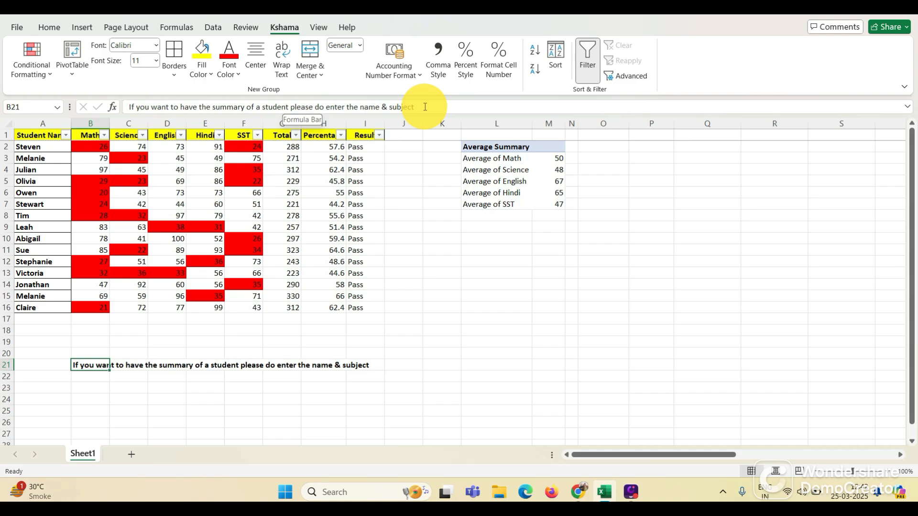
double_click(244, 106)
text(marks)
key(Return)
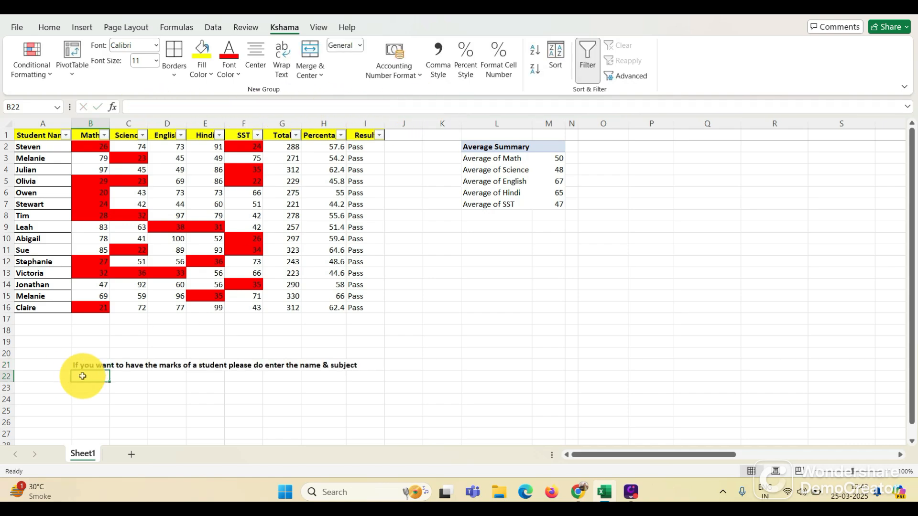
Step: Enter the bold labels NAME in B22 and SUBJECT in B23 below the instruction
text(NAme)
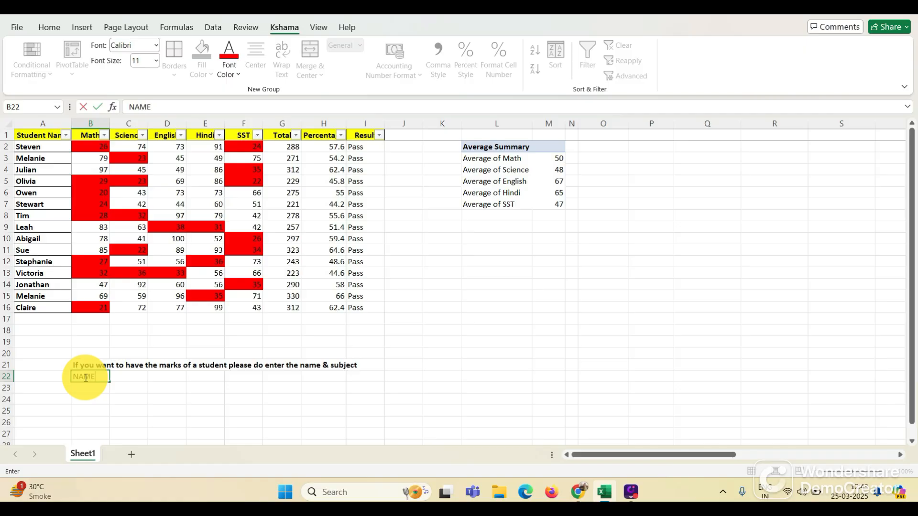
click(87, 377)
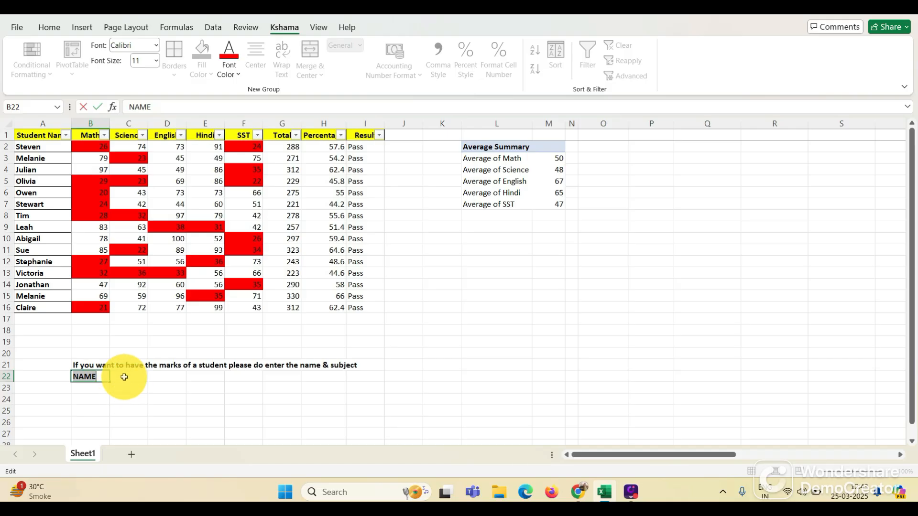
key(Tab)
click(91, 390)
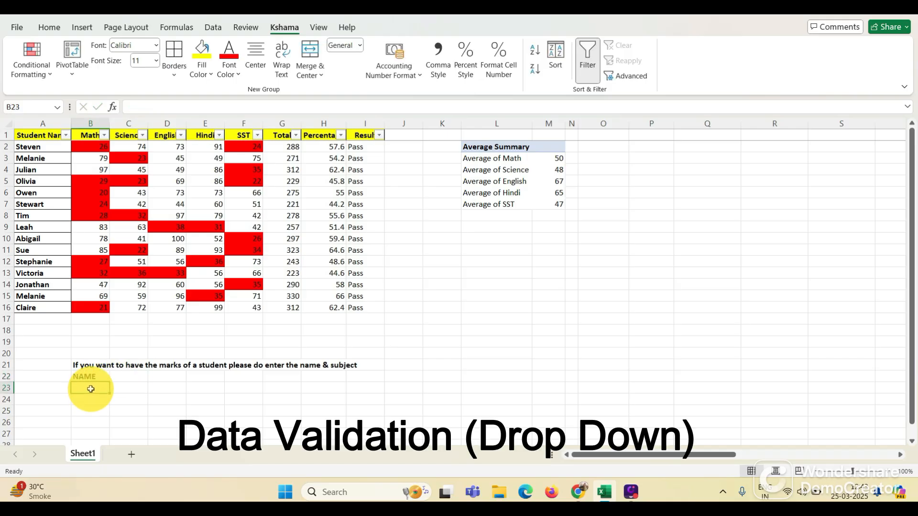
text(s)
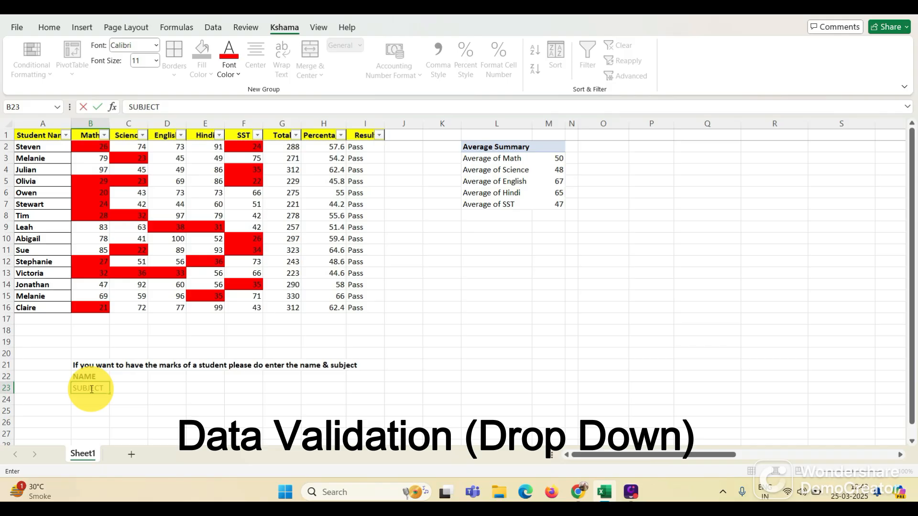
double_click(105, 389)
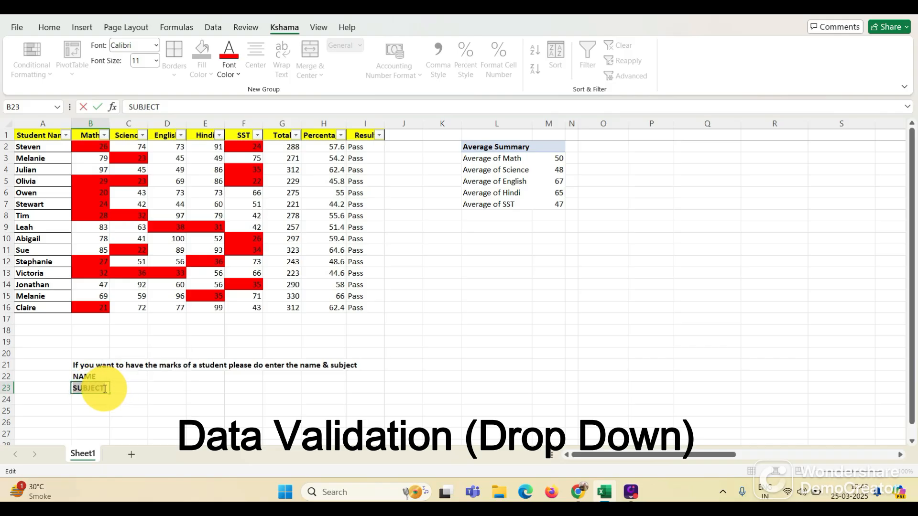
click(130, 375)
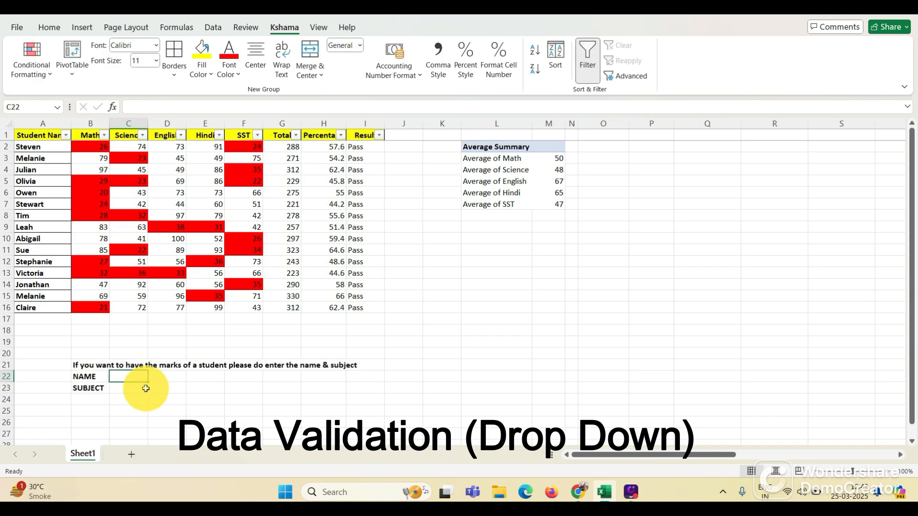
Step: Append "in front of the mentioned cell" to the instruction in B21
click(89, 367)
click(413, 106)
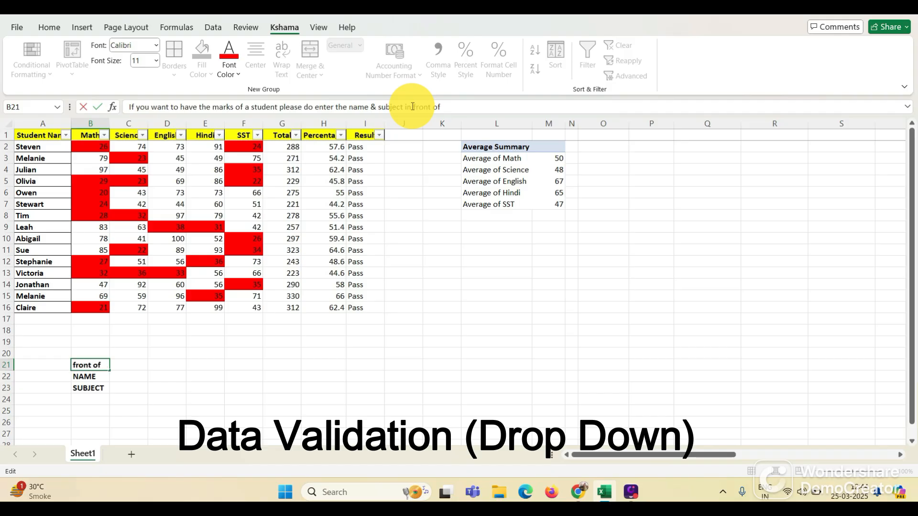
key(BackSpace)
key(BackSpace)
key(BackSpace)
key(BackSpace)
key(BackSpace)
text(the mentioned cell)
key(Return)
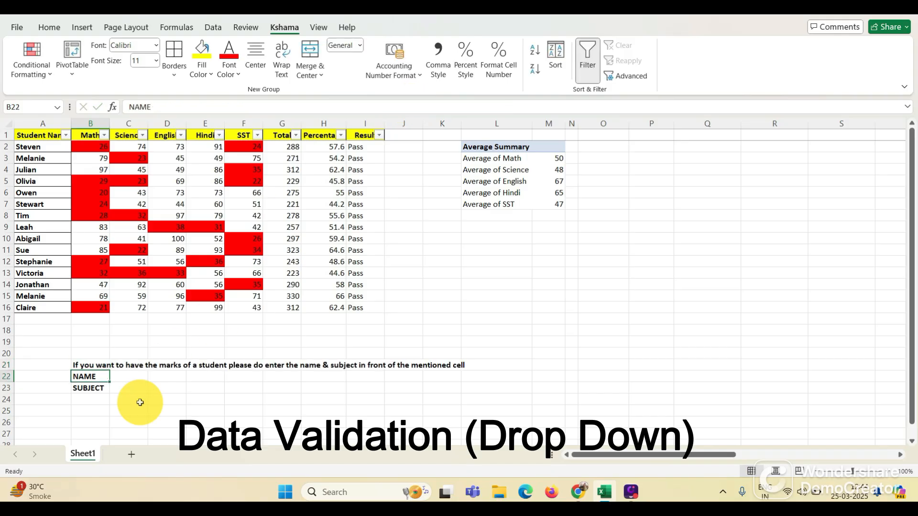
Step: Collapse the empty row 20 above the instruction and set the B21 text to font size 18
drag(8, 359, 8, 349)
right_click(91, 355)
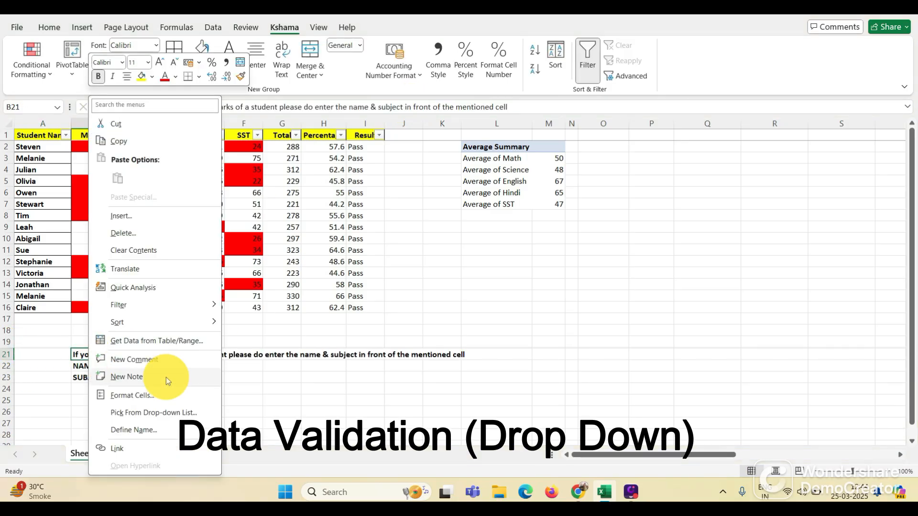
click(147, 62)
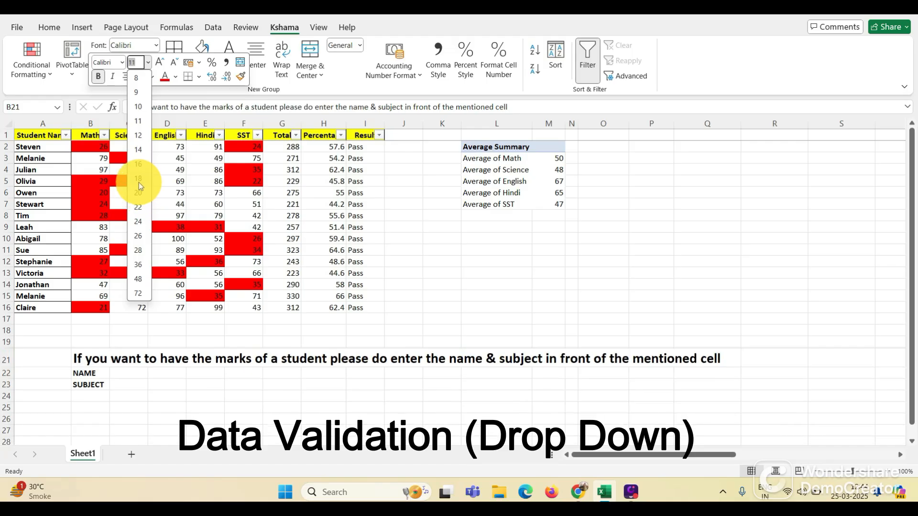
click(137, 179)
Step: Start a data validation rule for the name cell C22 that allows a List
click(129, 387)
scroll(133, 389, down, 3)
click(128, 258)
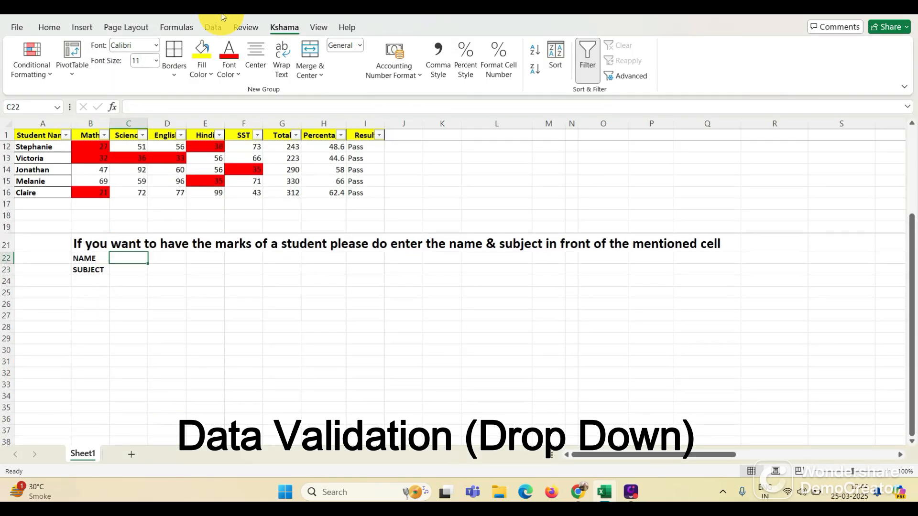
click(213, 27)
click(597, 70)
click(612, 97)
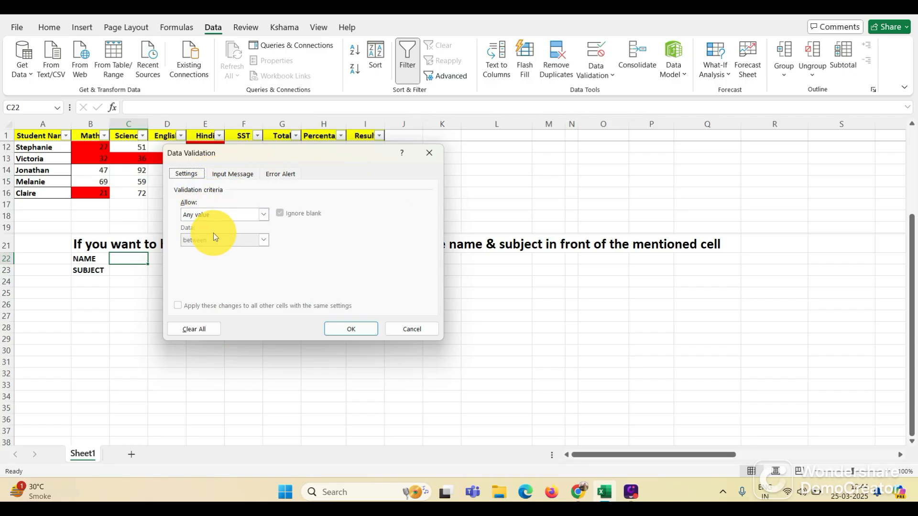
click(223, 214)
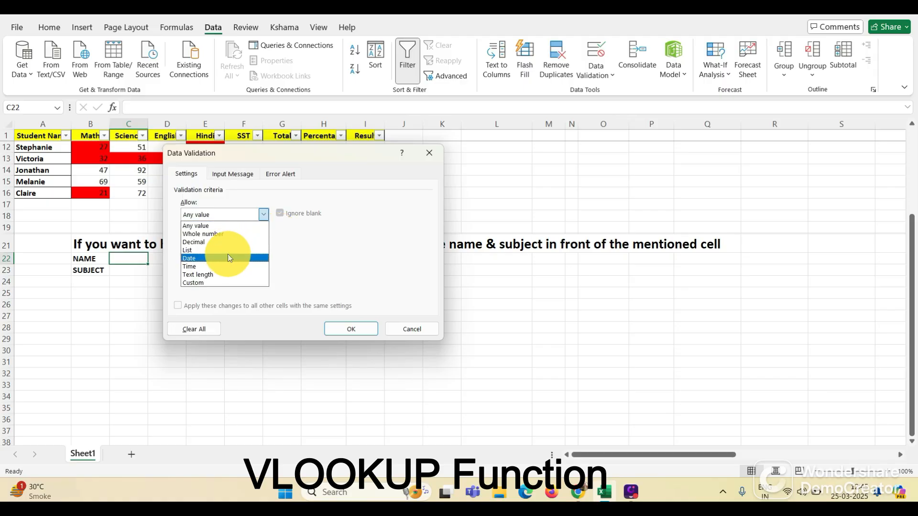
click(215, 249)
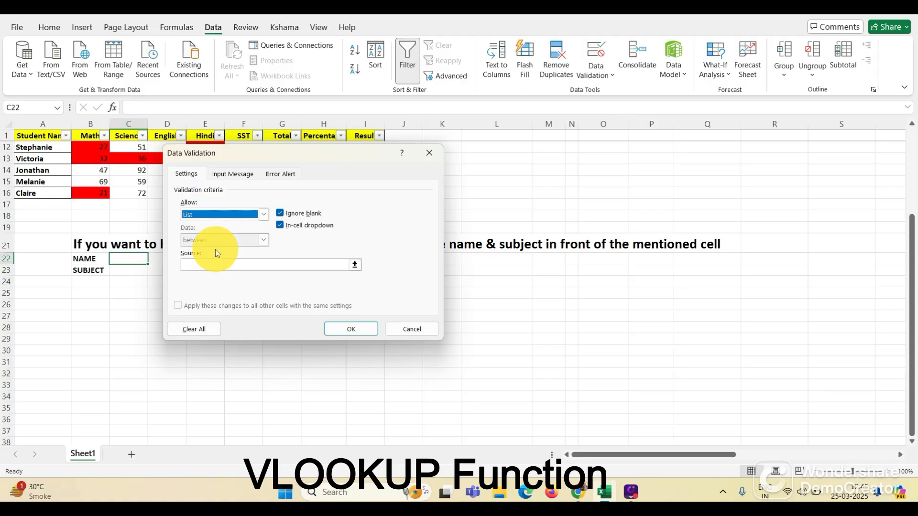
Step: Set the validation list source to the student names in A2:A16 and apply the rule to C22
click(356, 265)
scroll(140, 195, up, 4)
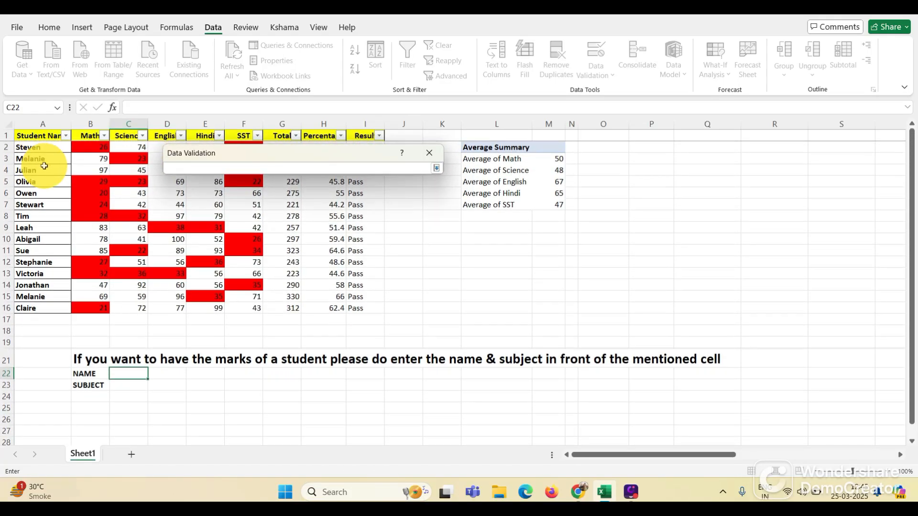
click(42, 149)
key(ctrl+shift+Down)
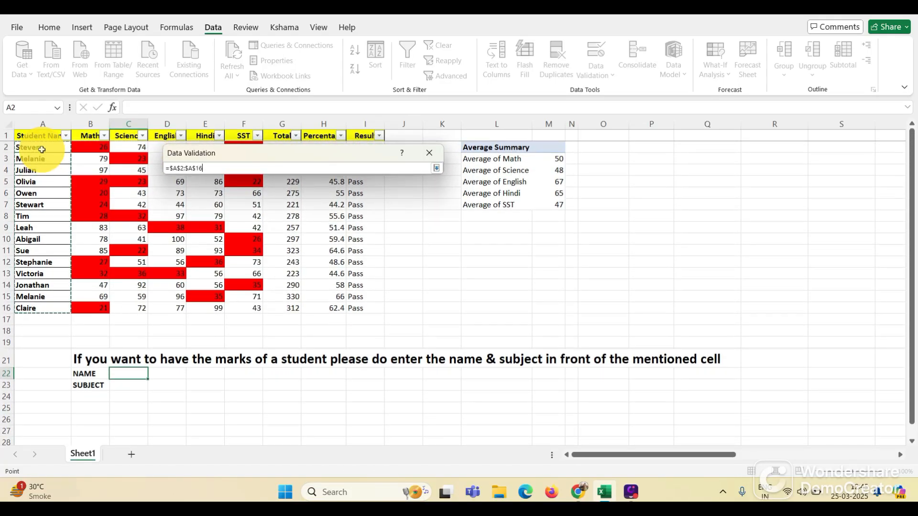
key(Return)
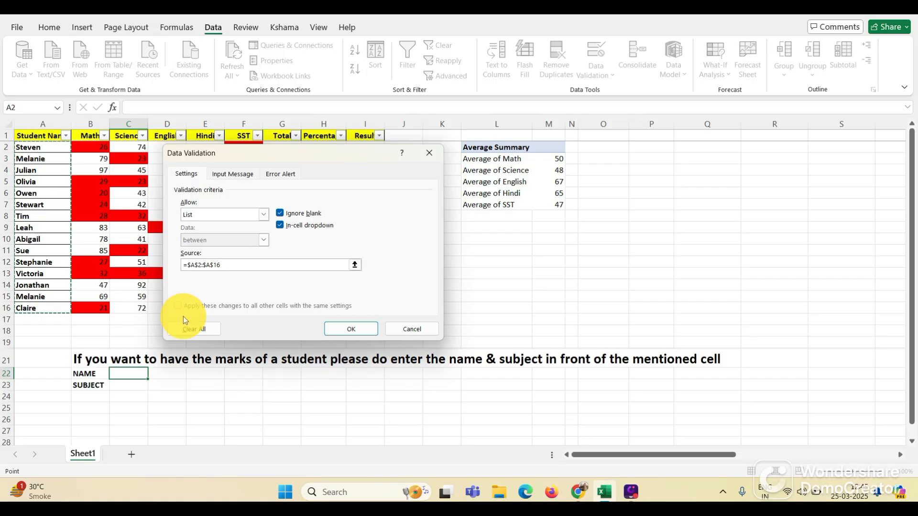
click(352, 330)
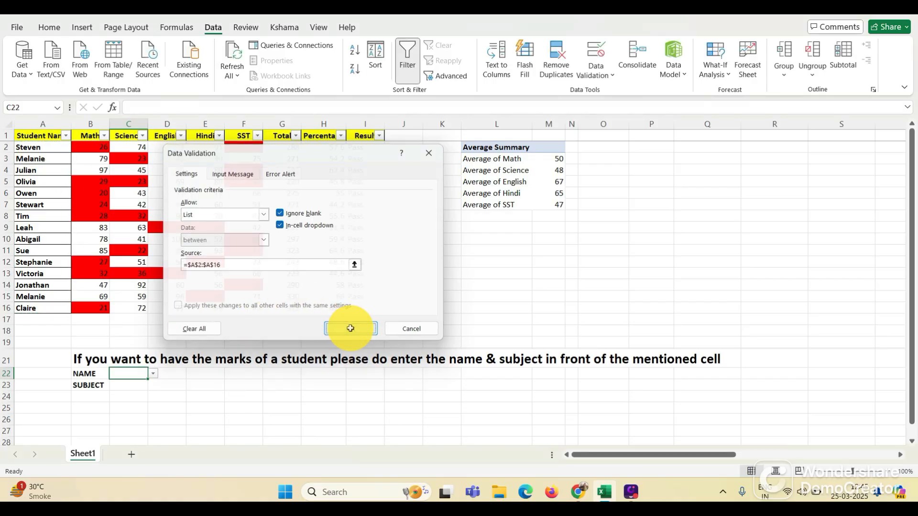
Step: Check the student names offered by the drop-down list in C22
click(154, 375)
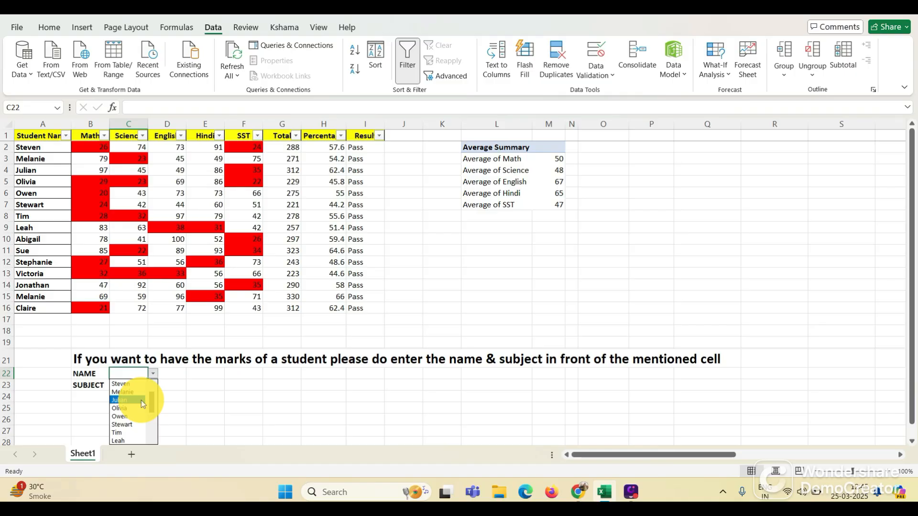
drag(151, 400, 149, 429)
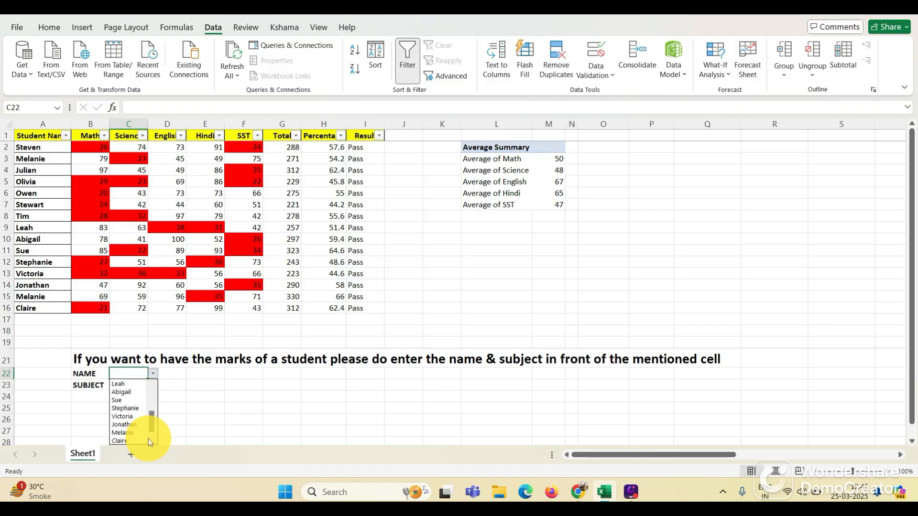
click(124, 372)
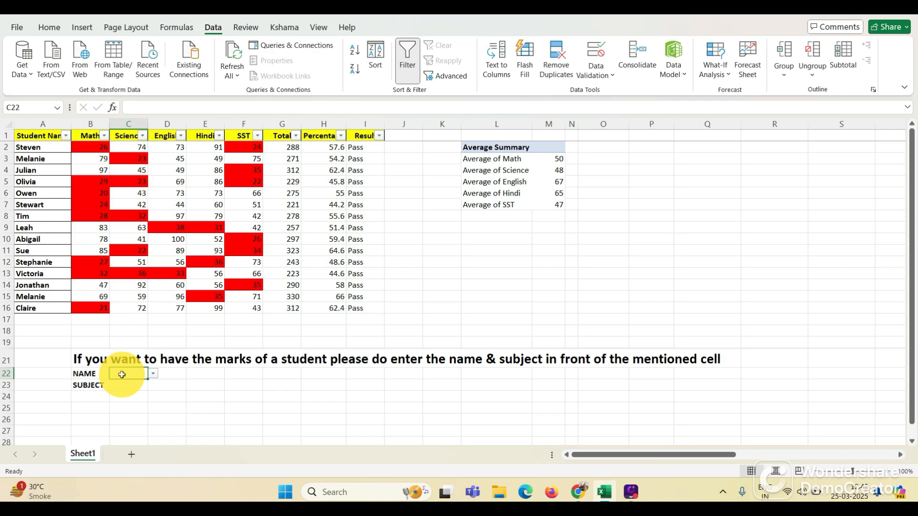
Step: Try to enter a name that is not in the student list in C22, then cancel the entry
double_click(125, 374)
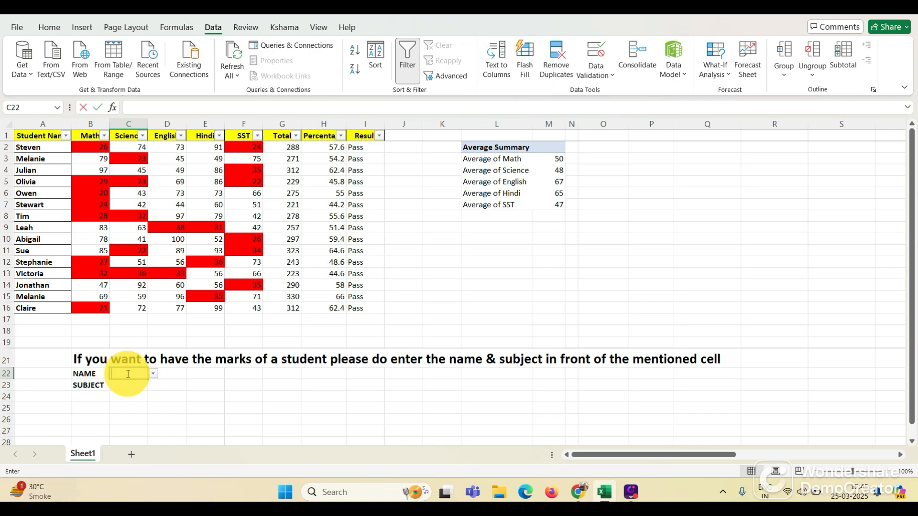
text(Lek)
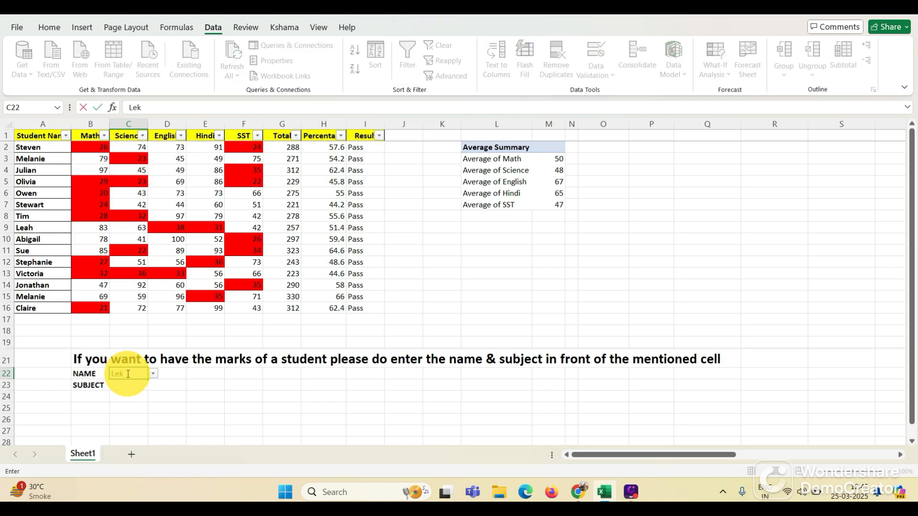
key(Return)
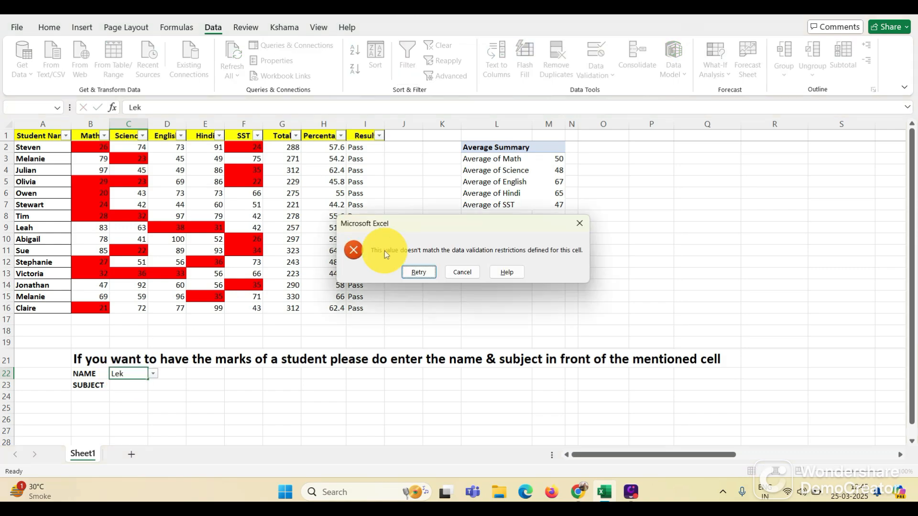
click(428, 272)
key(Return)
click(461, 271)
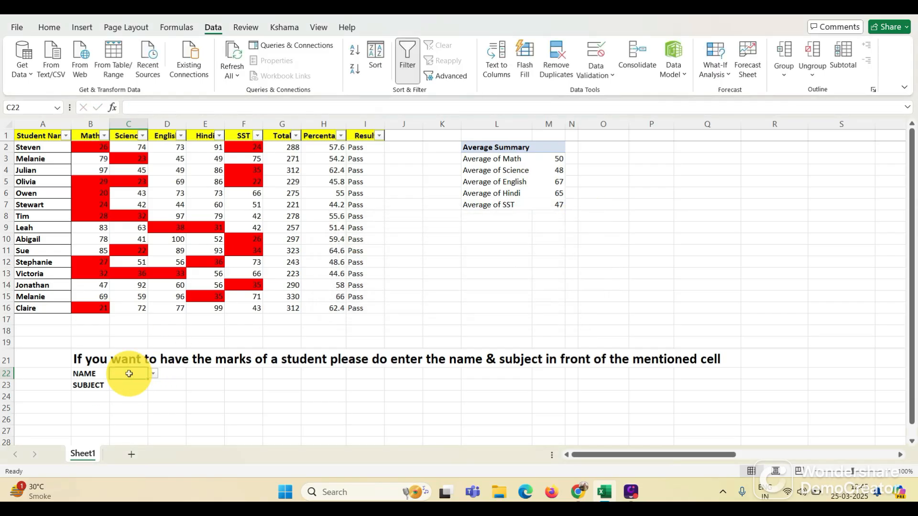
Step: Enter the name of the student from row 6 in C22
double_click(137, 374)
text(Owen)
key(Return)
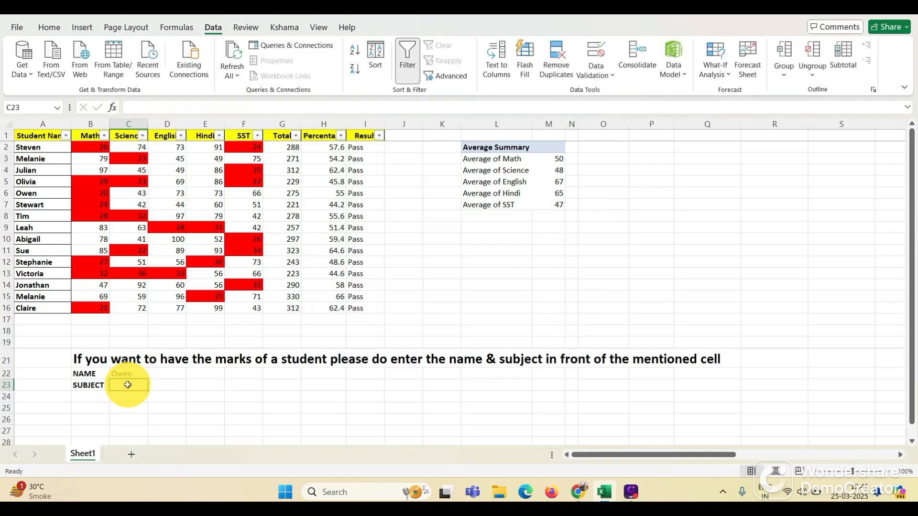
Step: Add a List validation to C23 sourced from the subject headers B1:F1 and choose Science from its drop-down
double_click(141, 386)
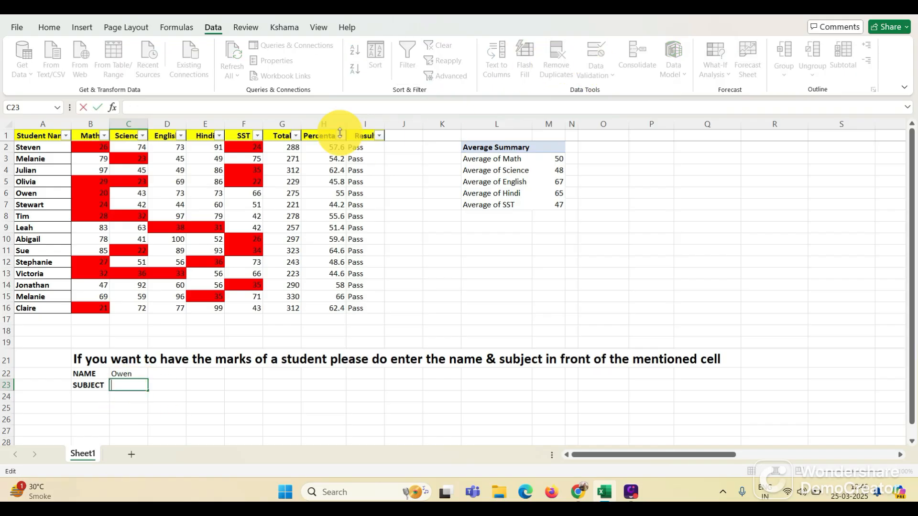
click(179, 386)
click(120, 385)
click(599, 69)
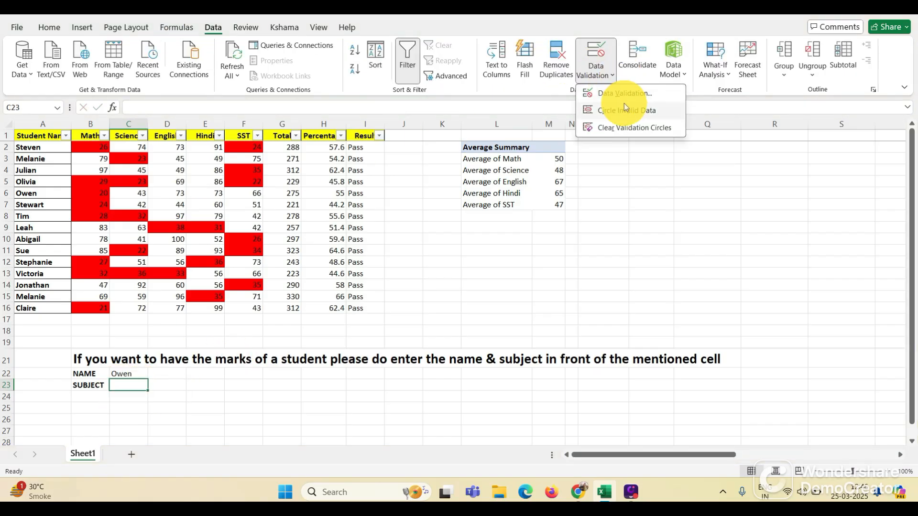
click(622, 98)
click(263, 215)
click(188, 250)
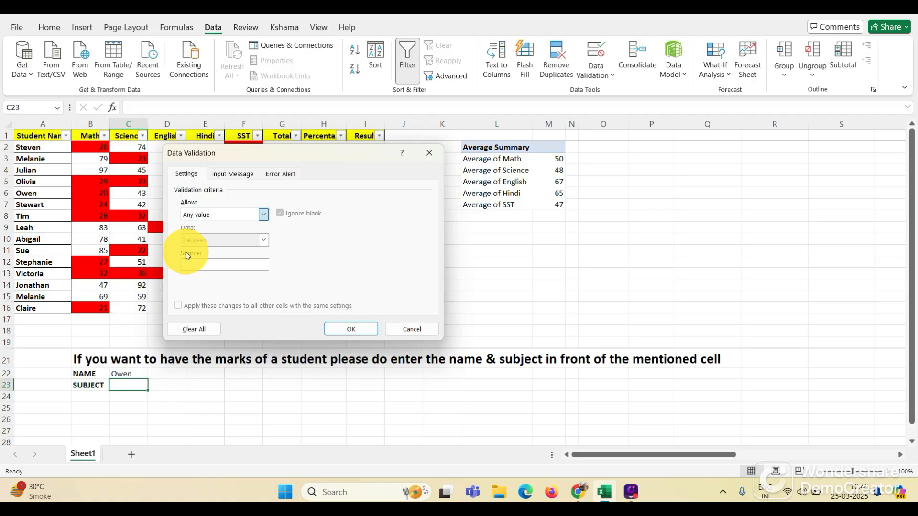
click(359, 261)
drag(91, 135, 248, 137)
click(351, 328)
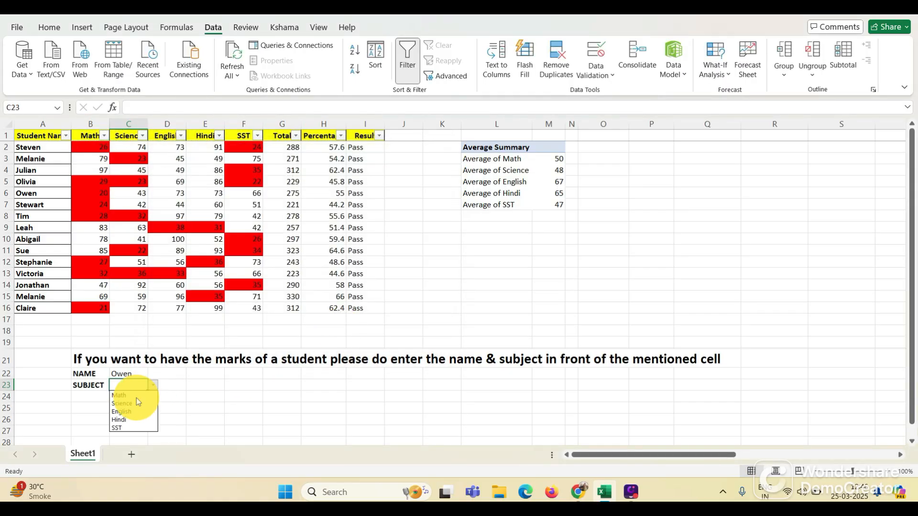
click(129, 406)
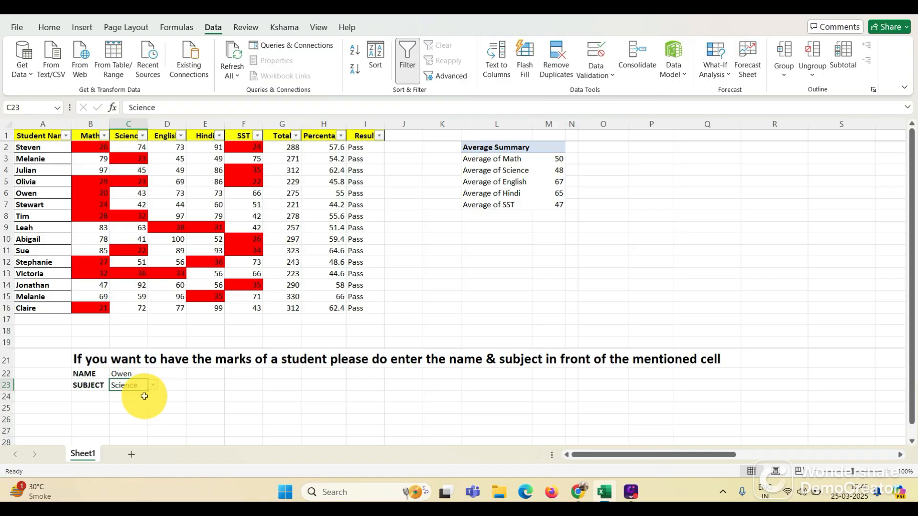
Step: Enter the label MARKS in B24 below SUBJECT and make it bold
click(94, 398)
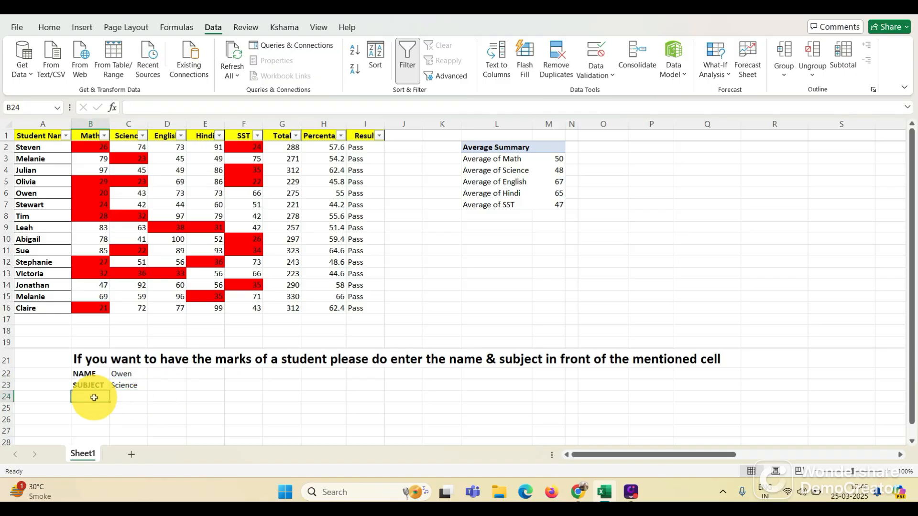
text(MAr)
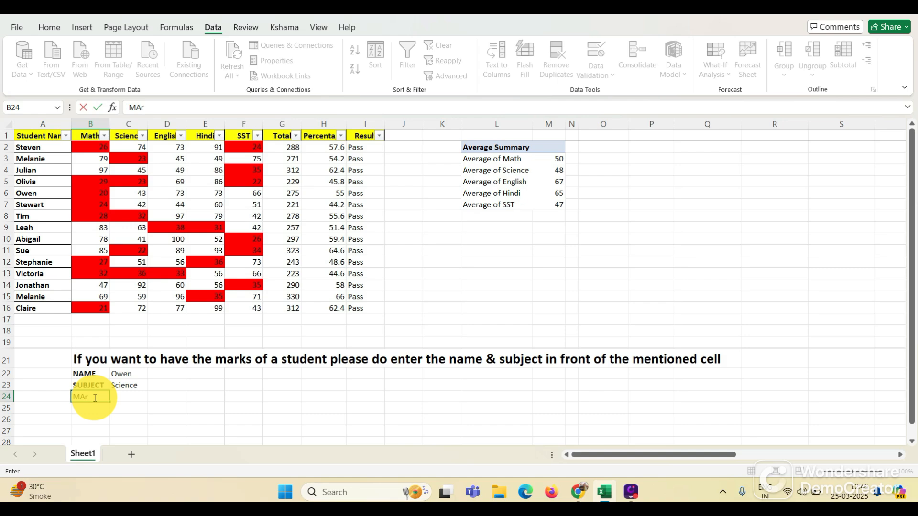
key(BackSpace)
key(BackSpace)
text(m)
key(BackSpace)
key(BackSpace)
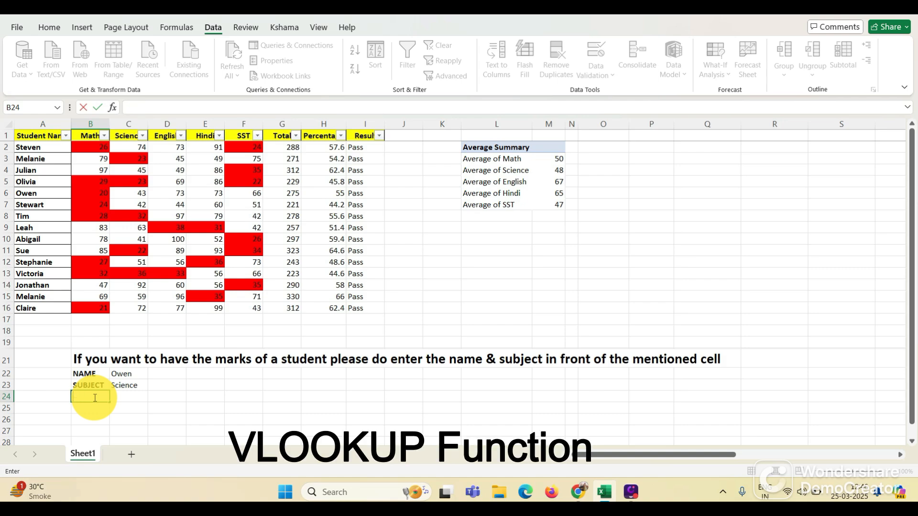
text(MARKS)
key(Left)
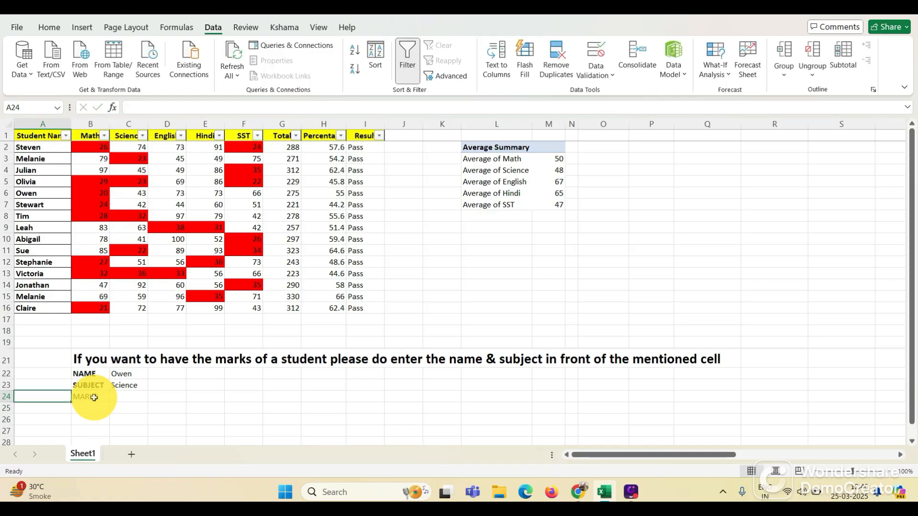
click(93, 398)
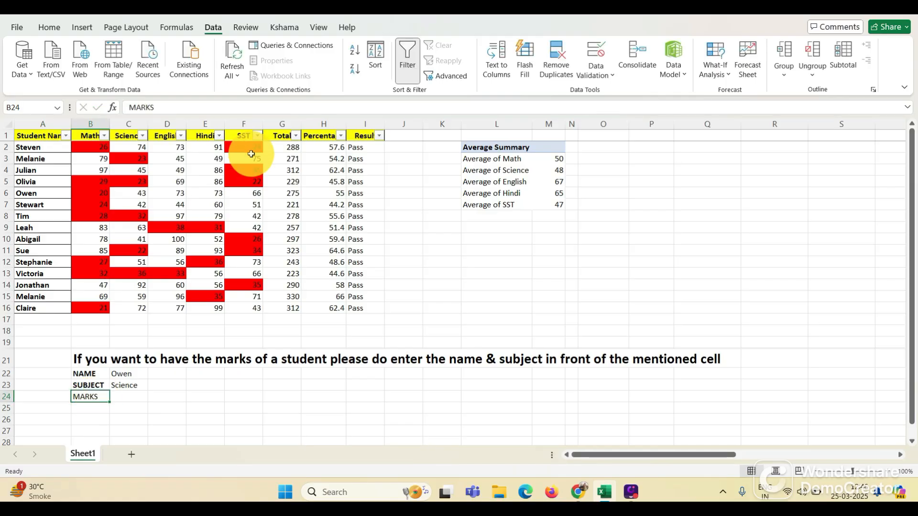
double_click(207, 105)
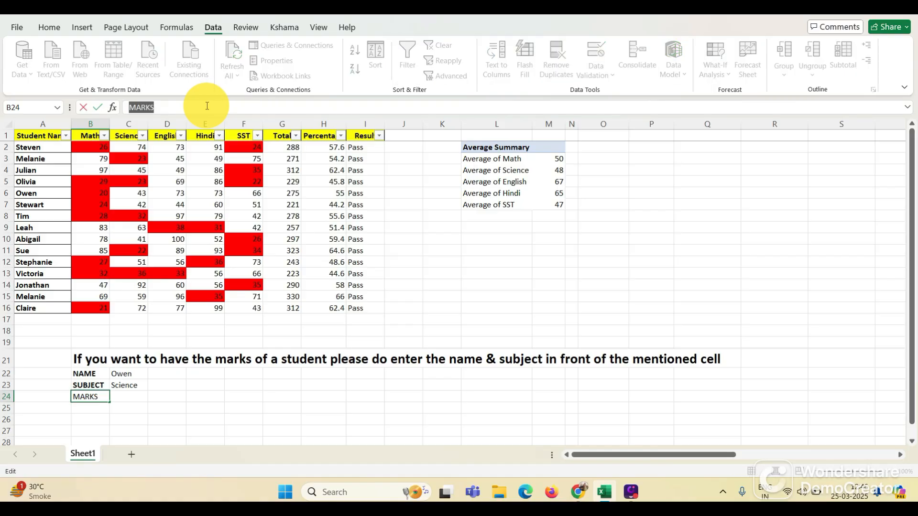
key(ctrl+b)
Step: Start a VLOOKUP formula in C24 with C22 as lookup value and A1:I16 as table array, and begin the column index argument
click(126, 399)
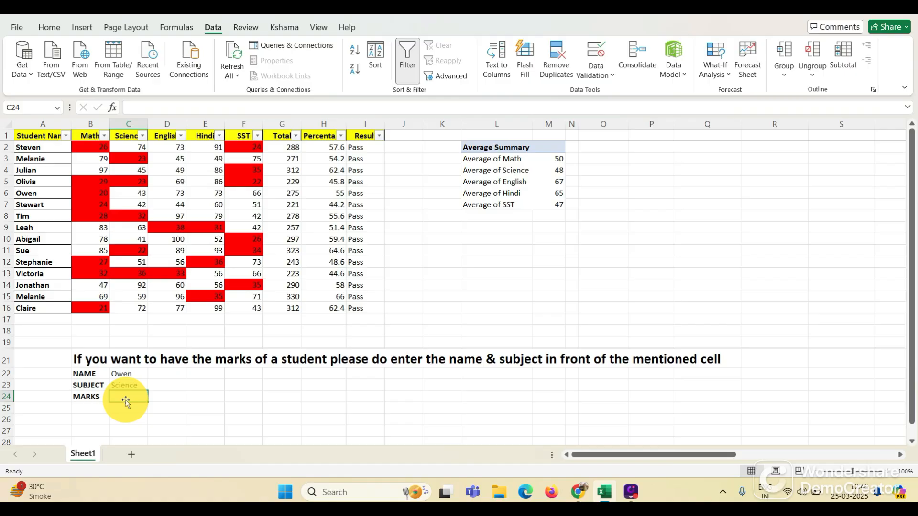
text(=V)
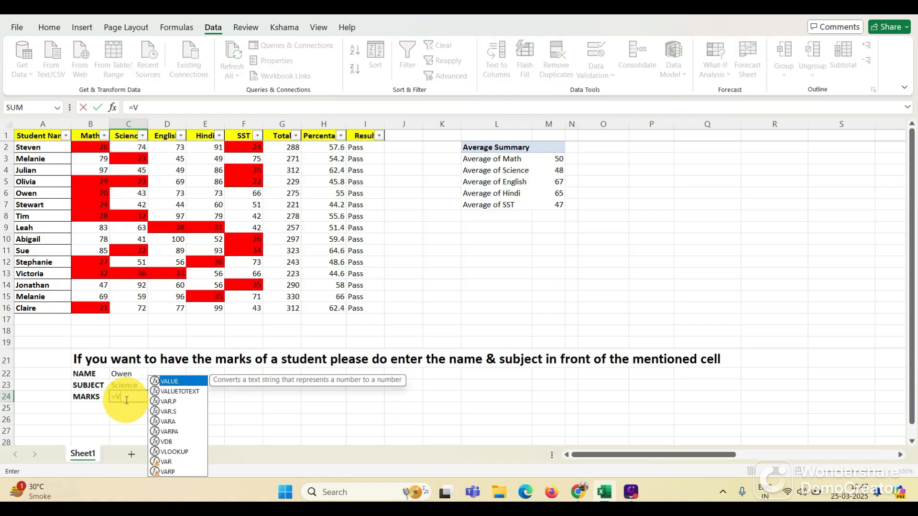
text(LOOKU)
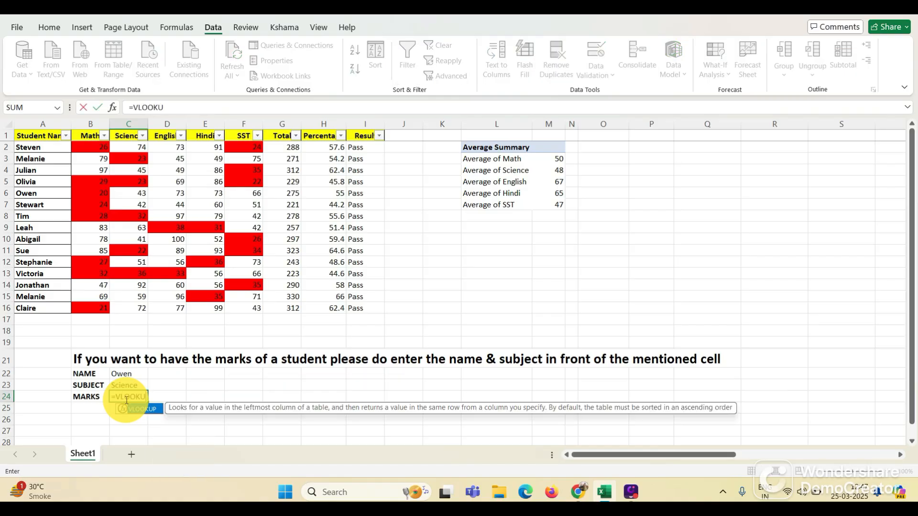
text(P()
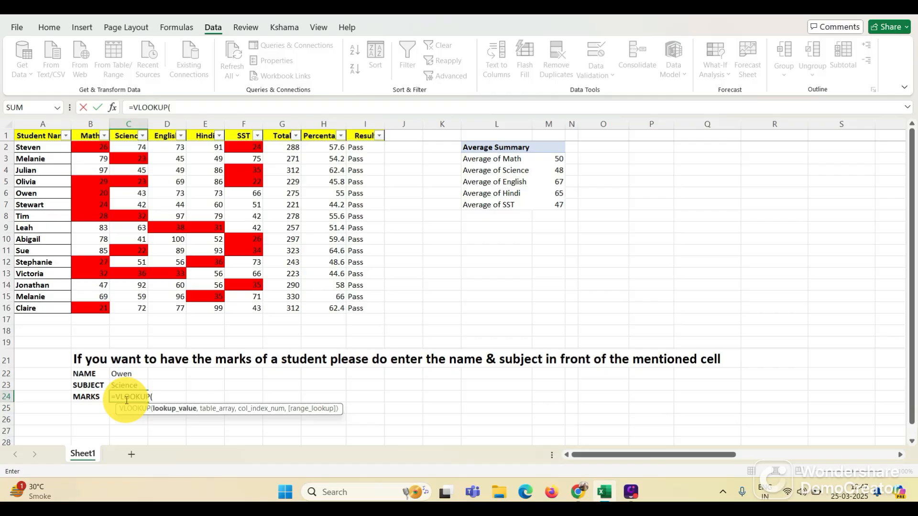
click(126, 374)
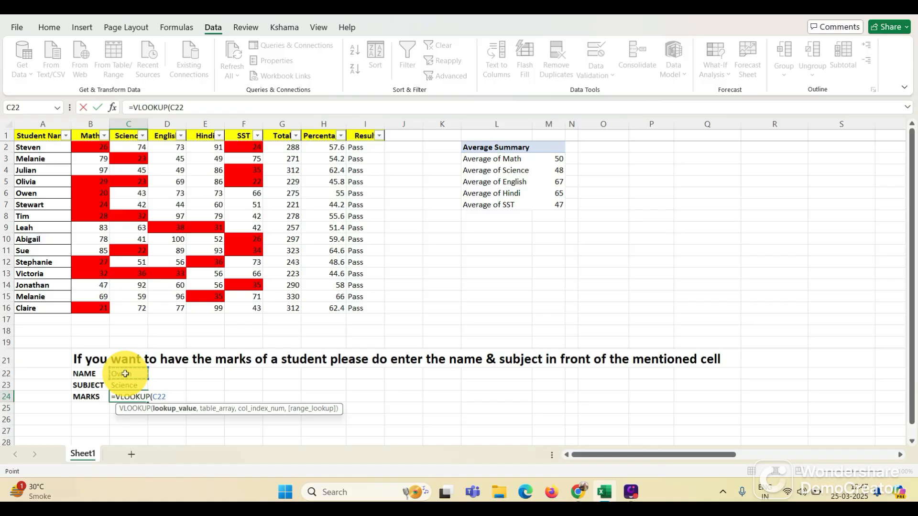
text(,)
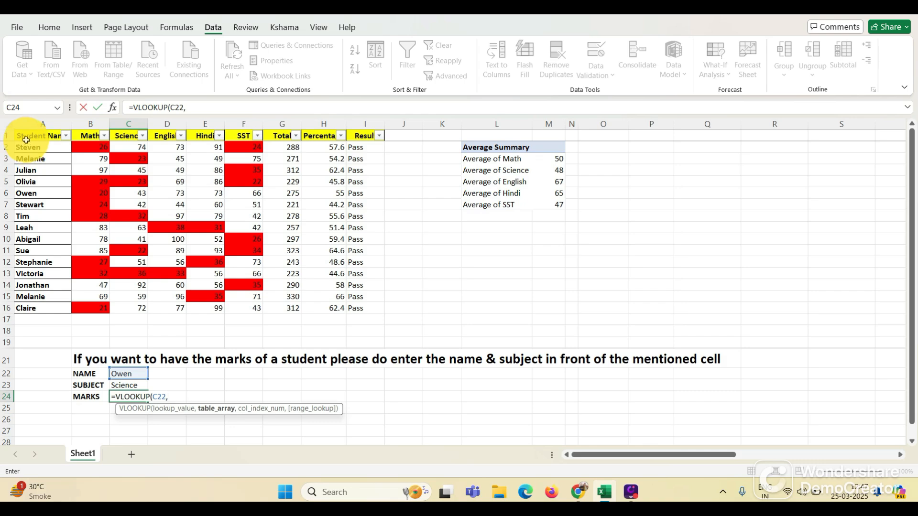
drag(30, 136, 372, 307)
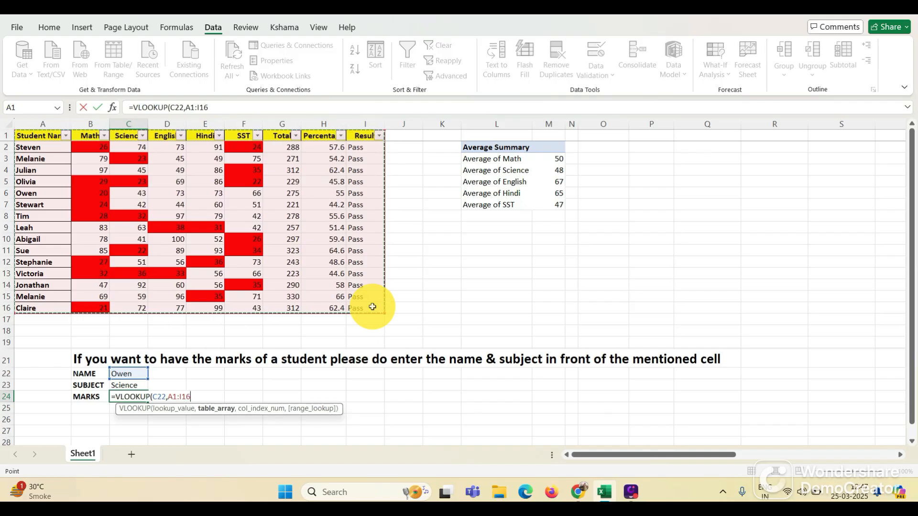
text(,)
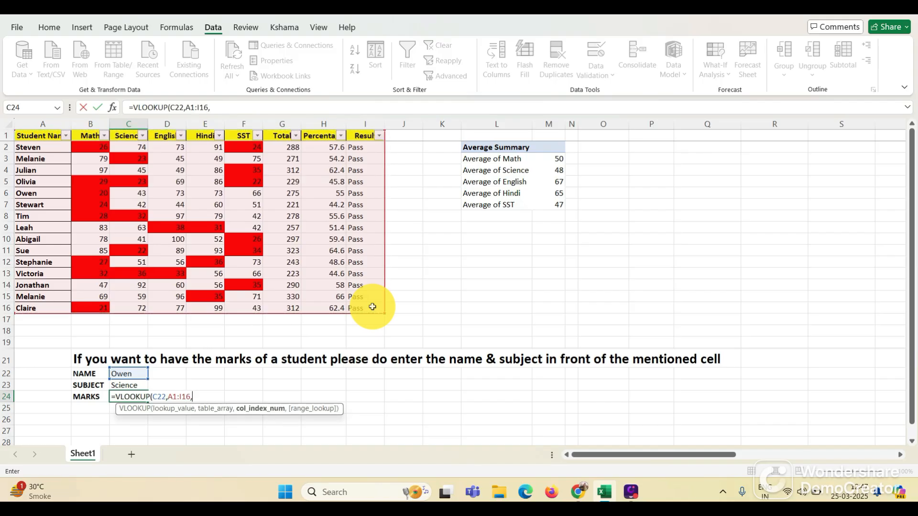
text(I)
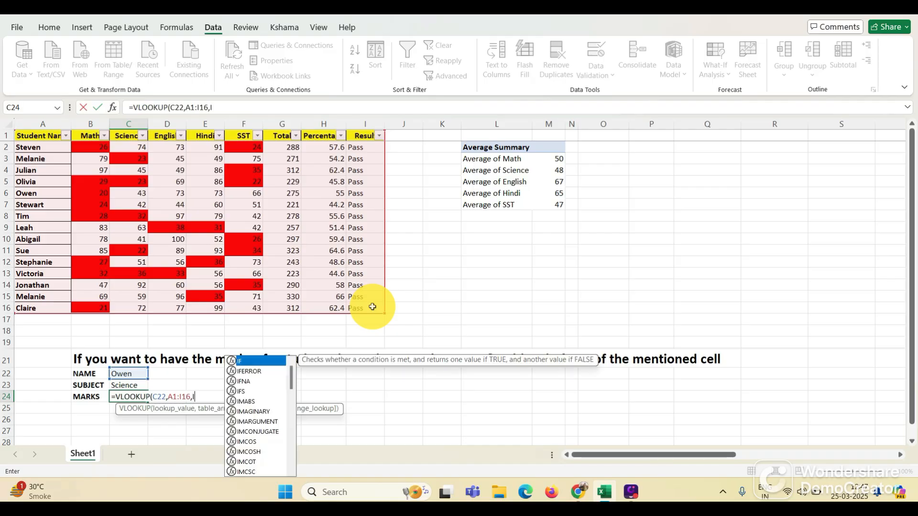
text(n)
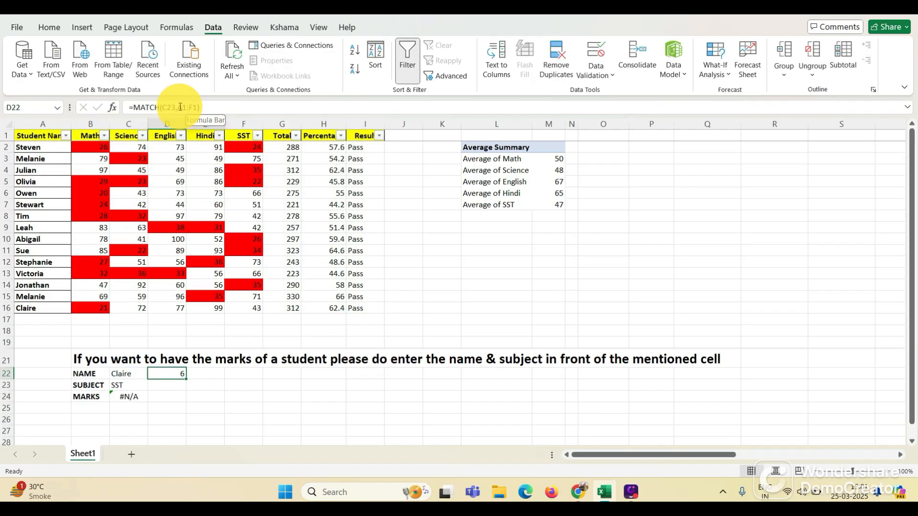
Step: Make the lookup range of the MATCH formula in D22 absolute, giving =MATCH(C23,$A$1:$F$1)
click(181, 108)
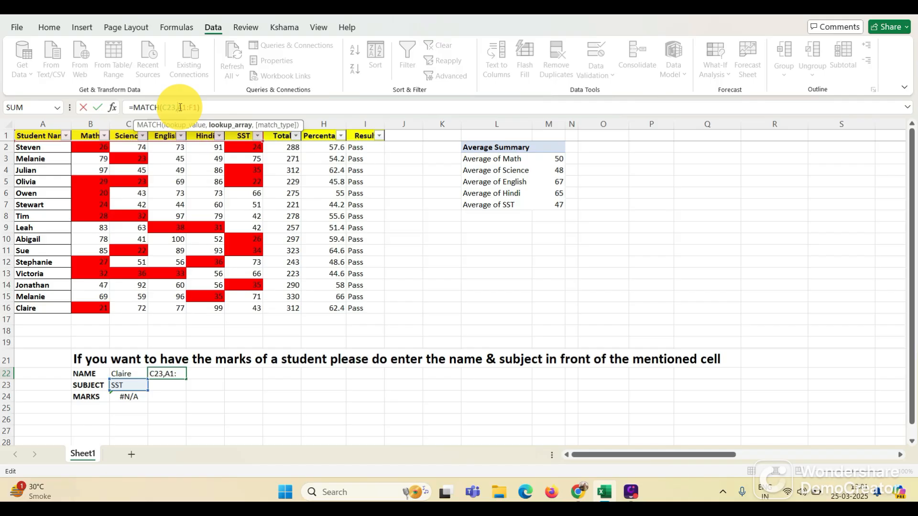
text($)
key(Right)
text($)
key(Right)
key(Right)
text($)
text($)
key(Return)
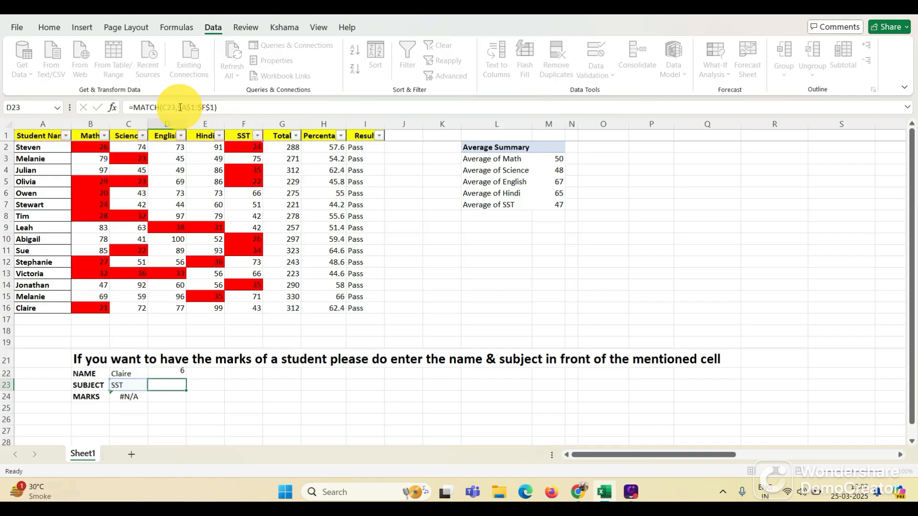
Step: Choose Math as the subject in C23 from its validation list
drag(125, 385, 155, 385)
click(153, 385)
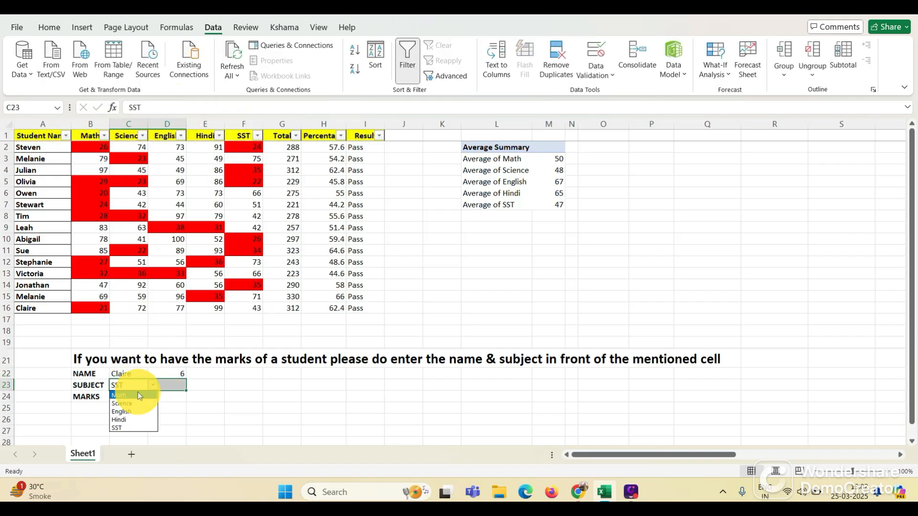
click(137, 395)
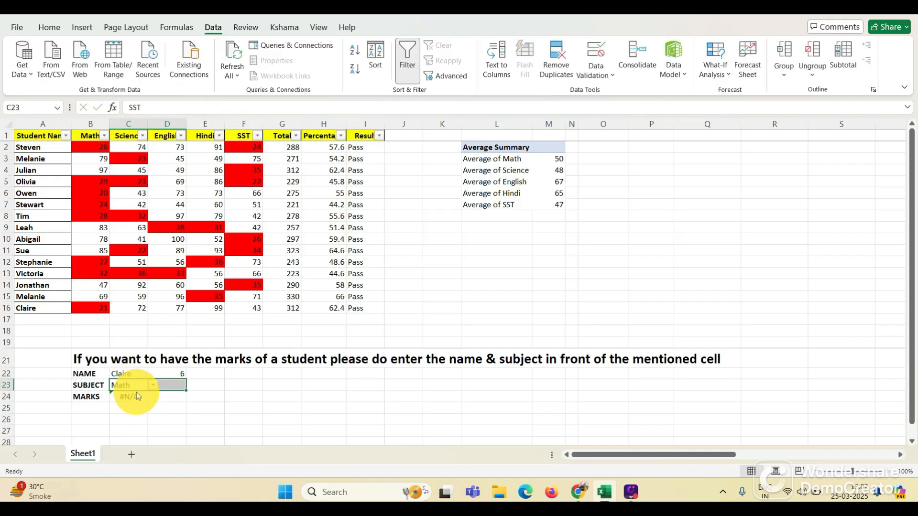
Step: Look up the help on the error in the MATCH cell D22
click(166, 374)
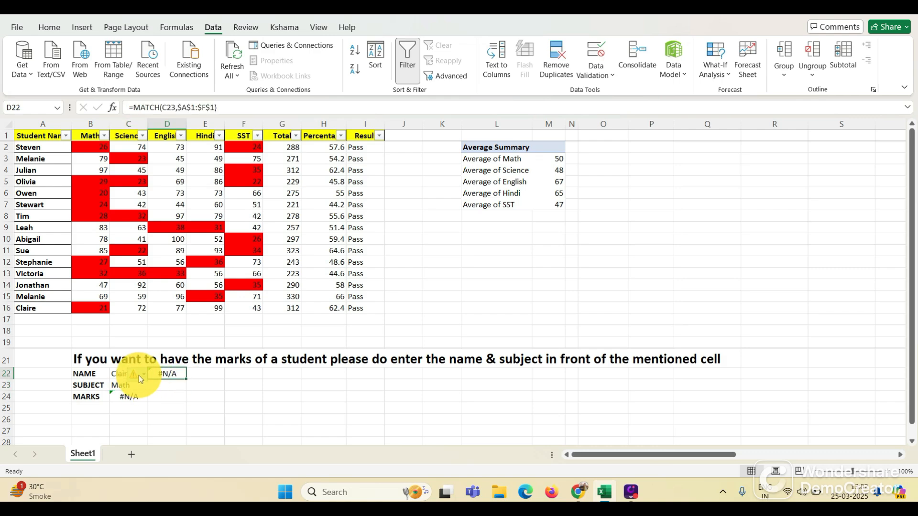
click(138, 375)
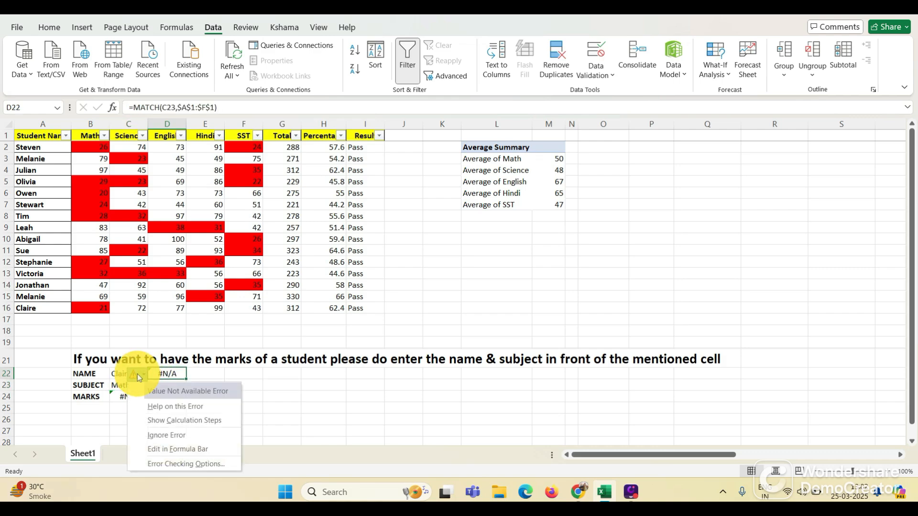
click(174, 407)
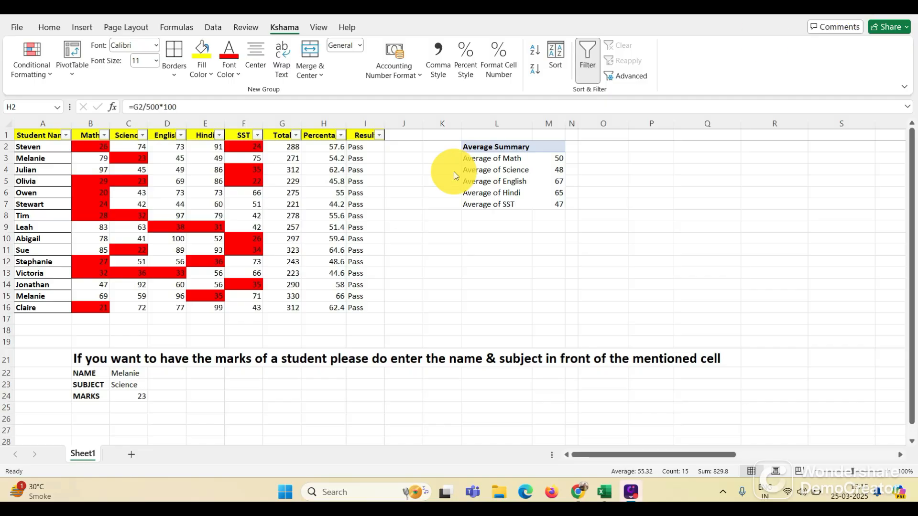
Step: Bring up the conditional formatting Data Bars choices for the percentages in H2:H16
click(328, 132)
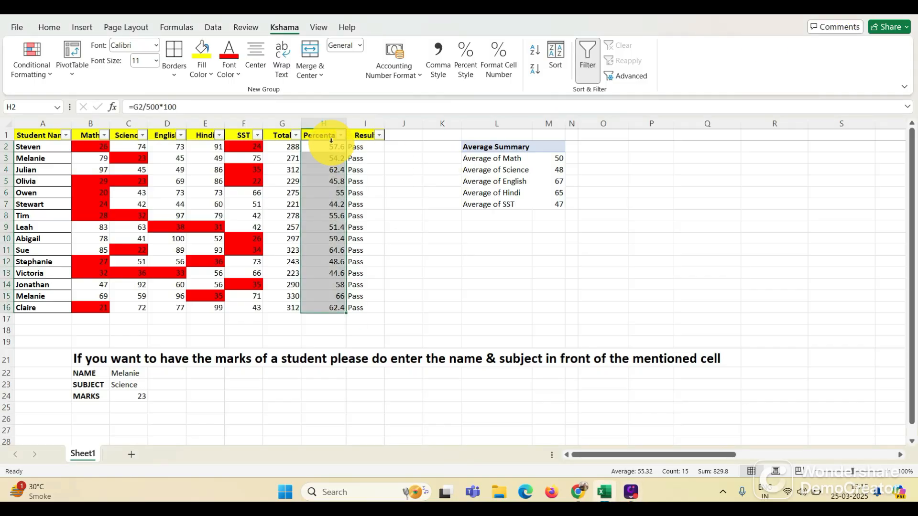
click(52, 77)
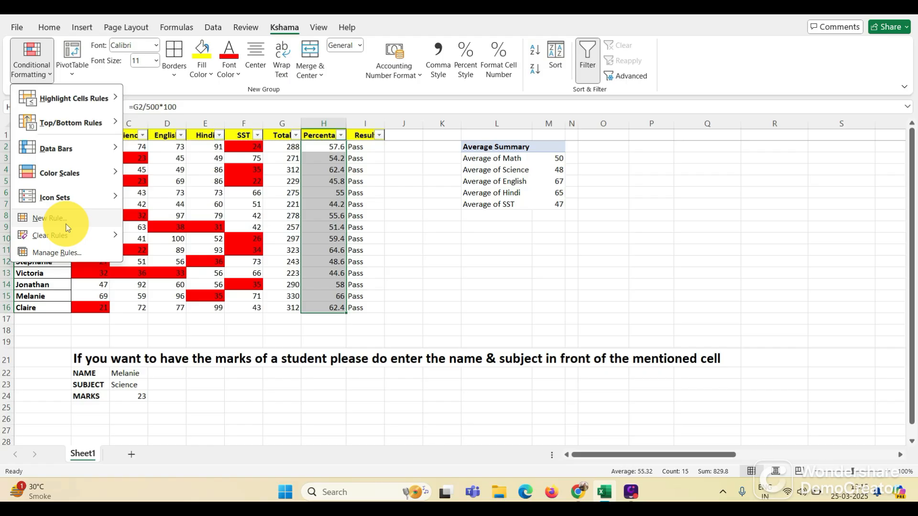
mouse_move(84, 192)
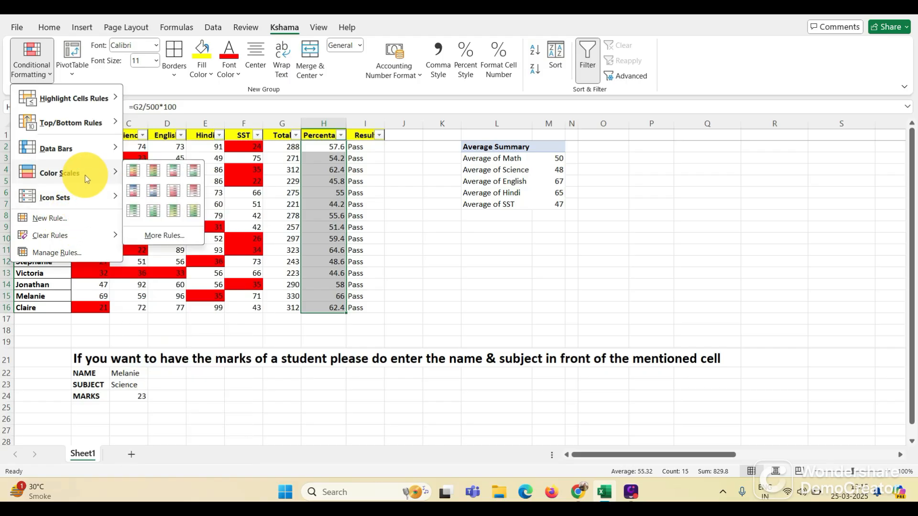
mouse_move(105, 148)
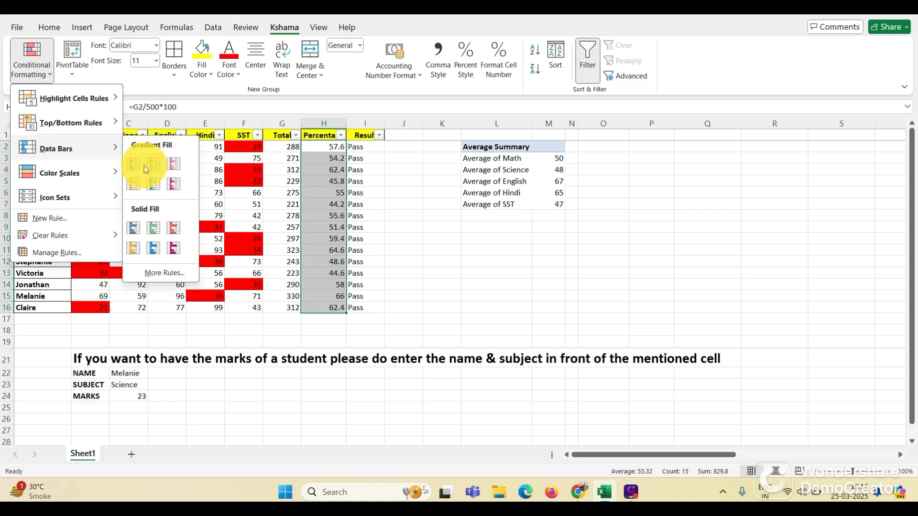